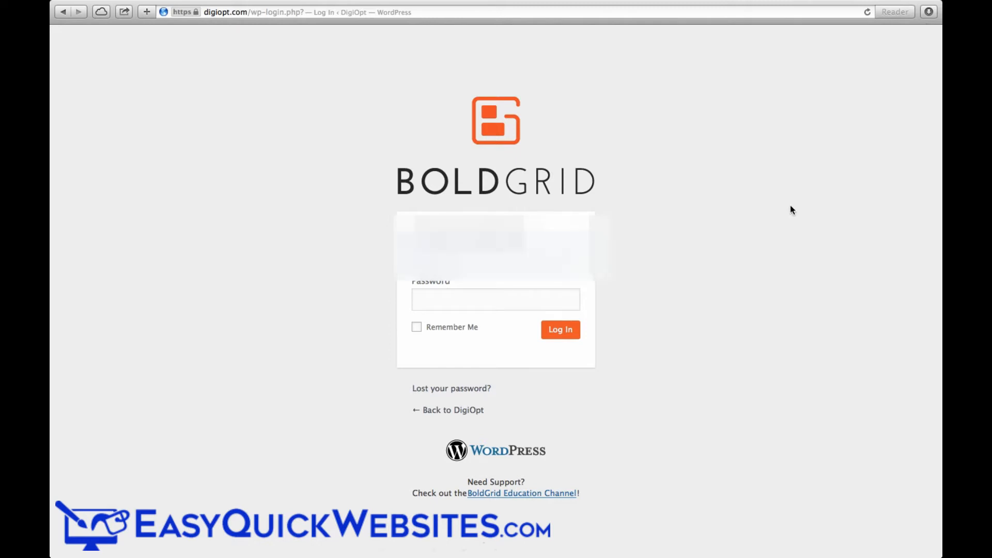
- Log in to the WordPress site by entering the account username and password
type("************")
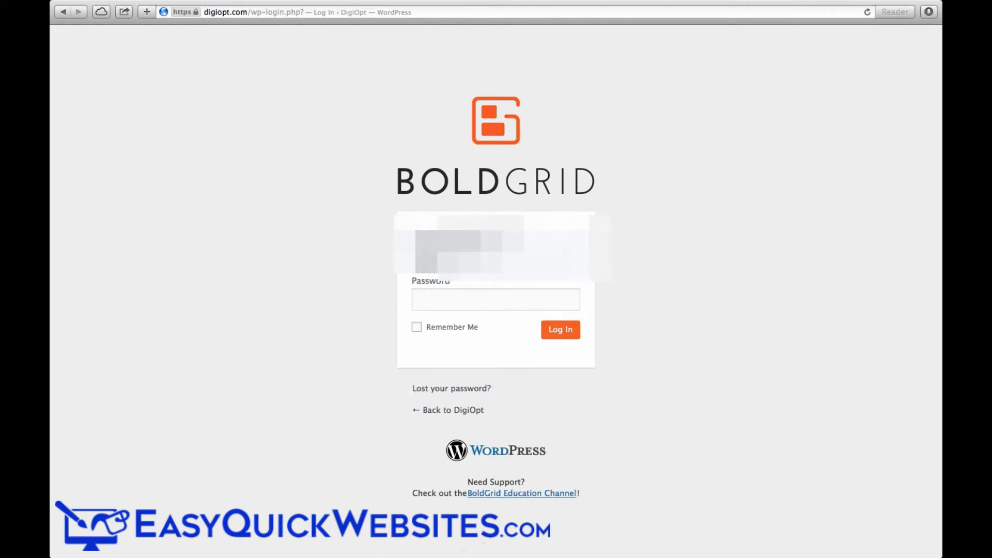
key("Tab")
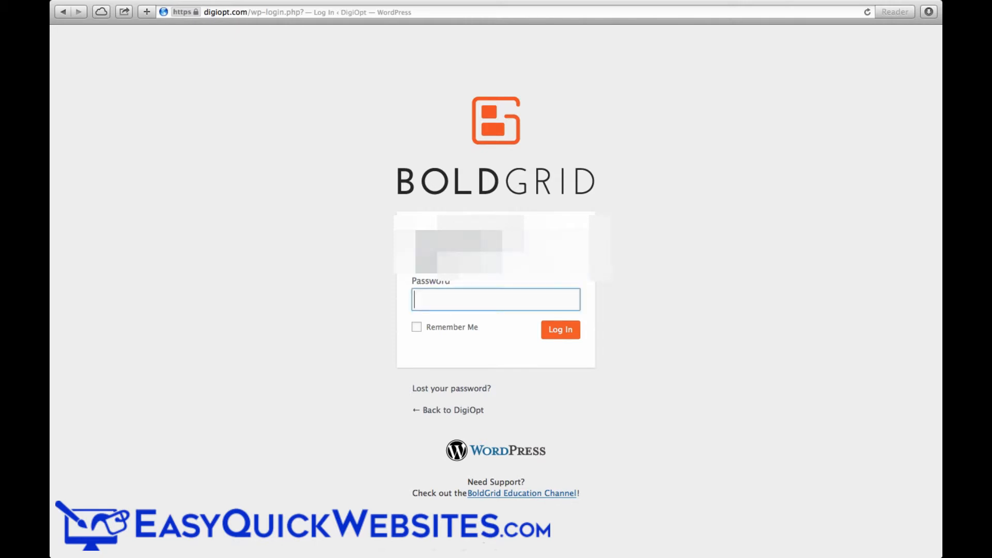
type("************")
key("Return")
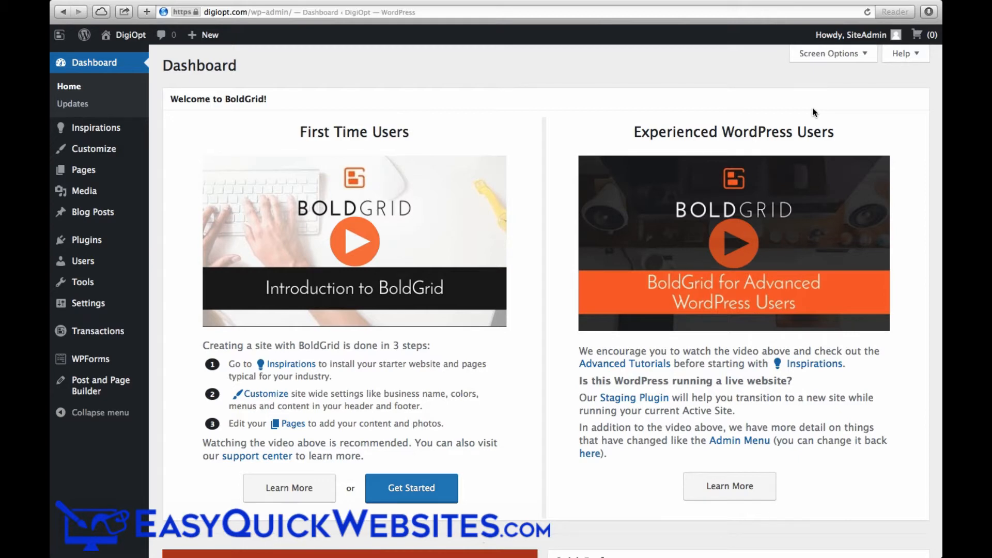
- Browse the designs in BoldGrid Inspirations and select the Resolve design of the Marketing category
left_click(96, 130)
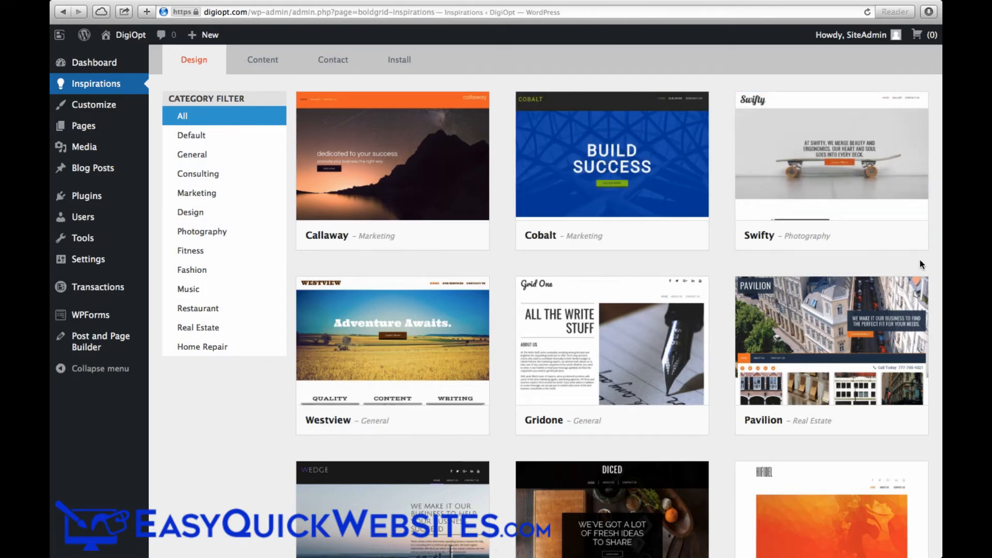
scroll(920, 260, "down", 3)
scroll(919, 259, "down", 15)
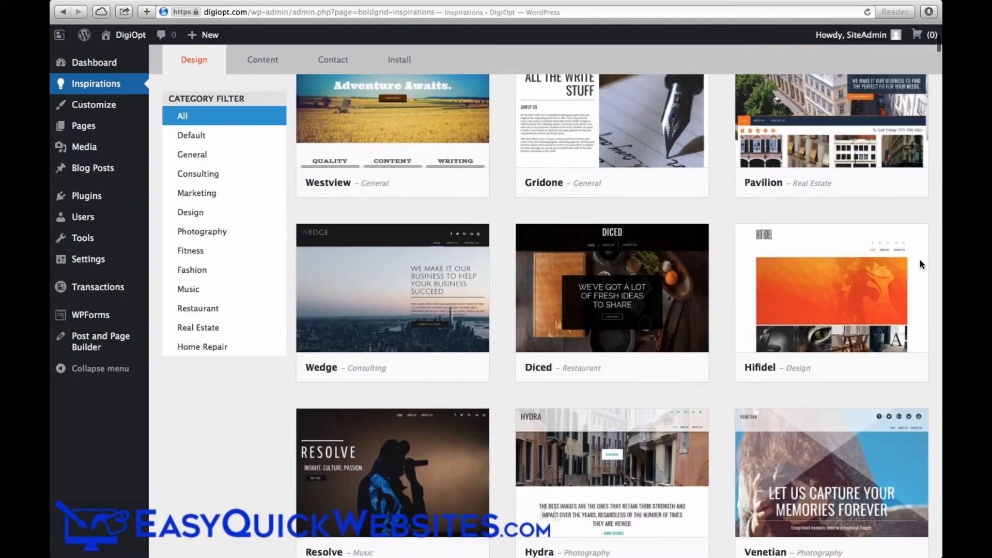
scroll(920, 259, "down", 15)
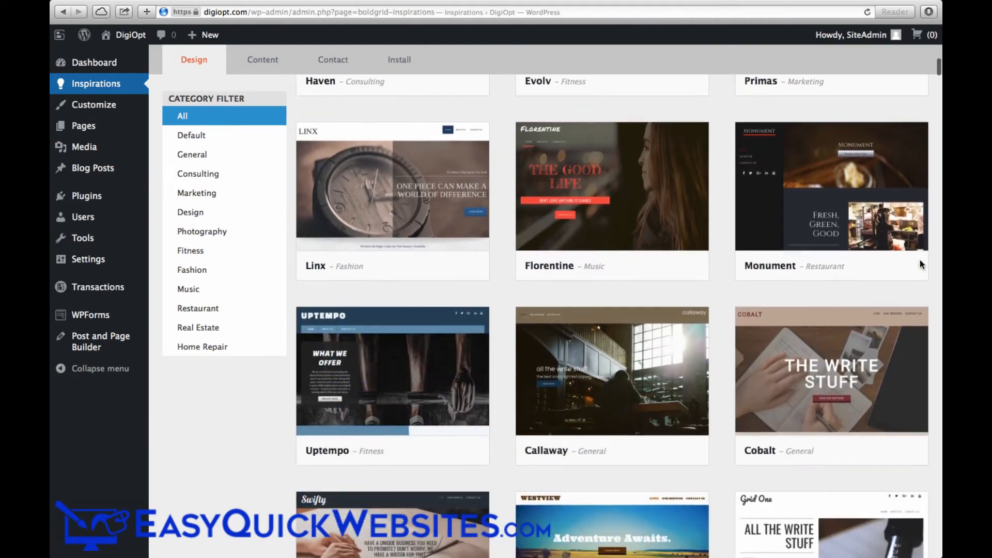
scroll(920, 259, "down", 15)
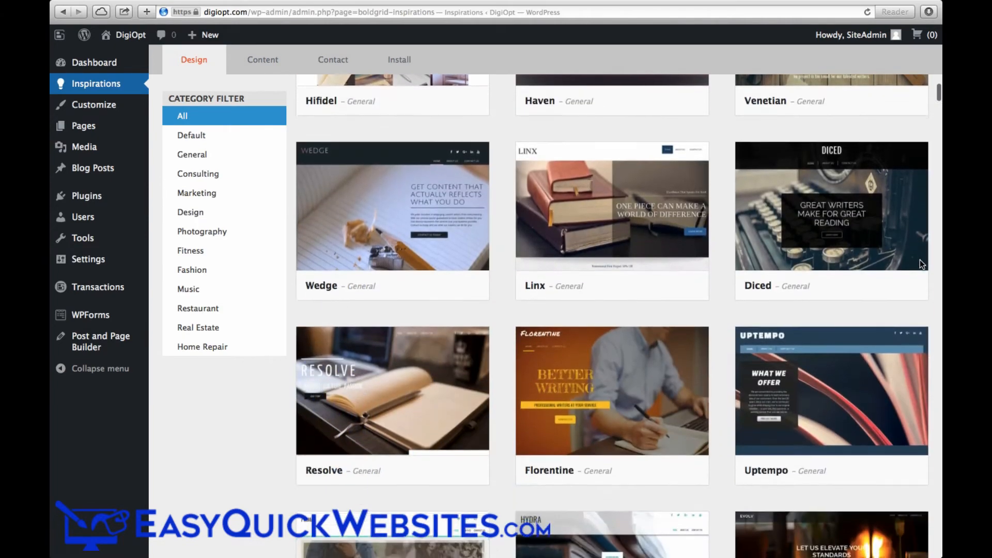
scroll(919, 259, "down", 15)
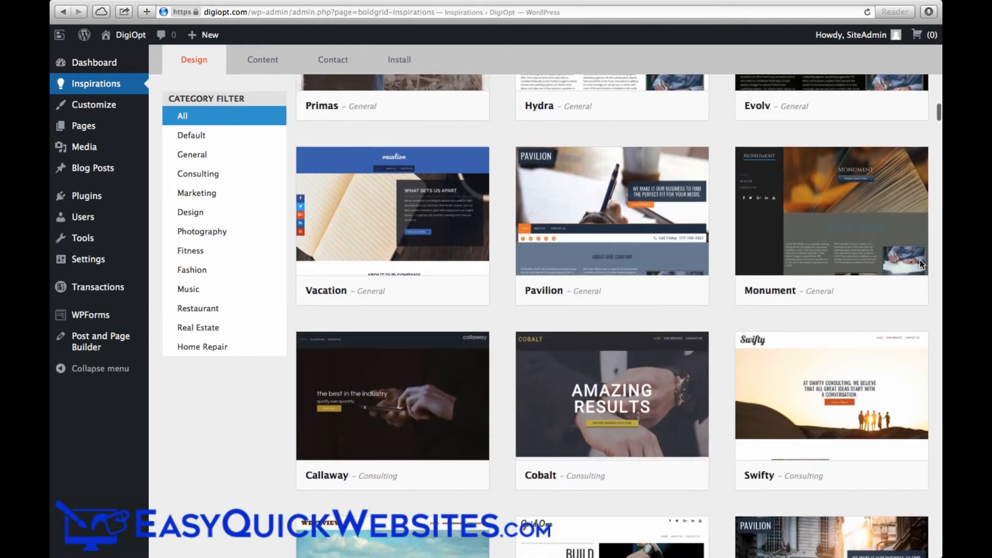
scroll(920, 259, "down", 15)
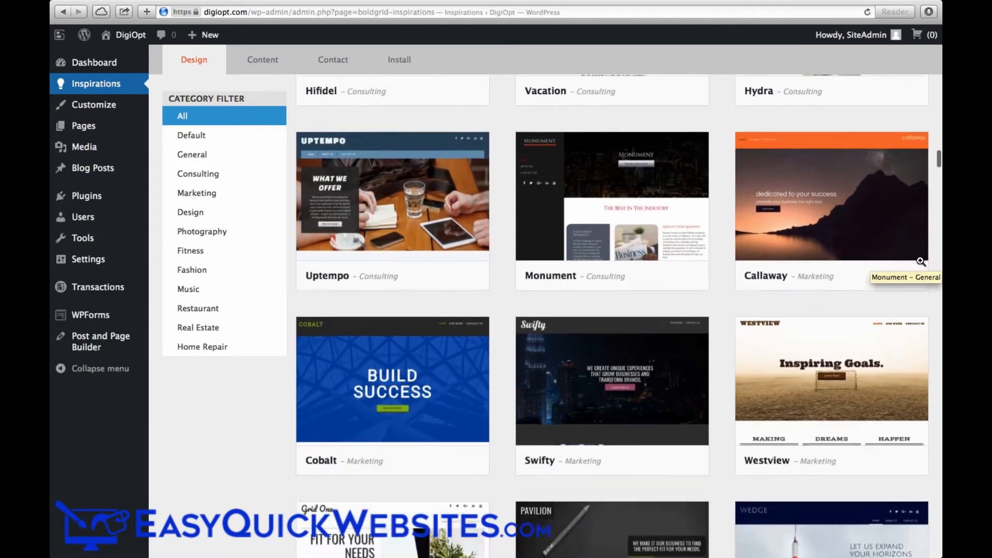
scroll(920, 259, "down", 10)
scroll(920, 261, "down", 5)
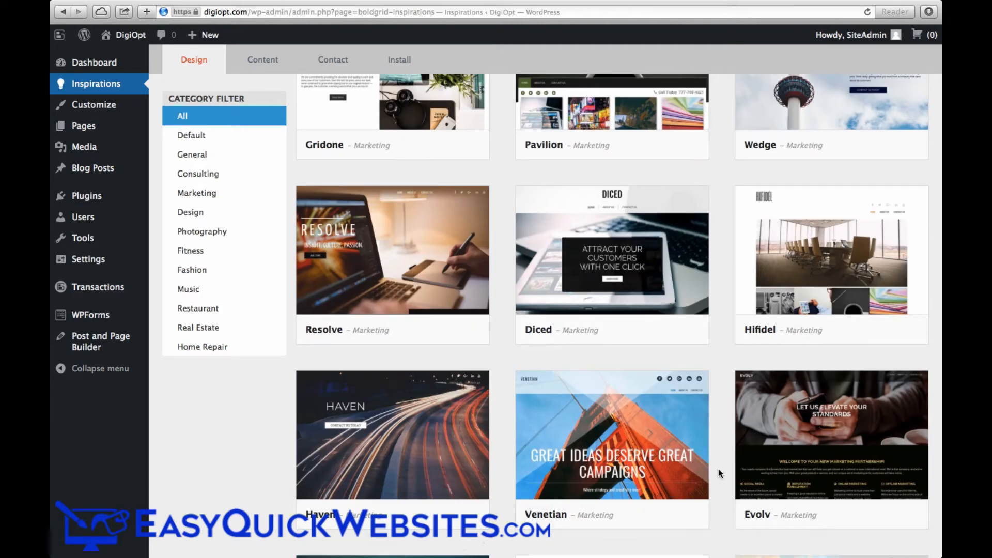
scroll(718, 469, "down", 2)
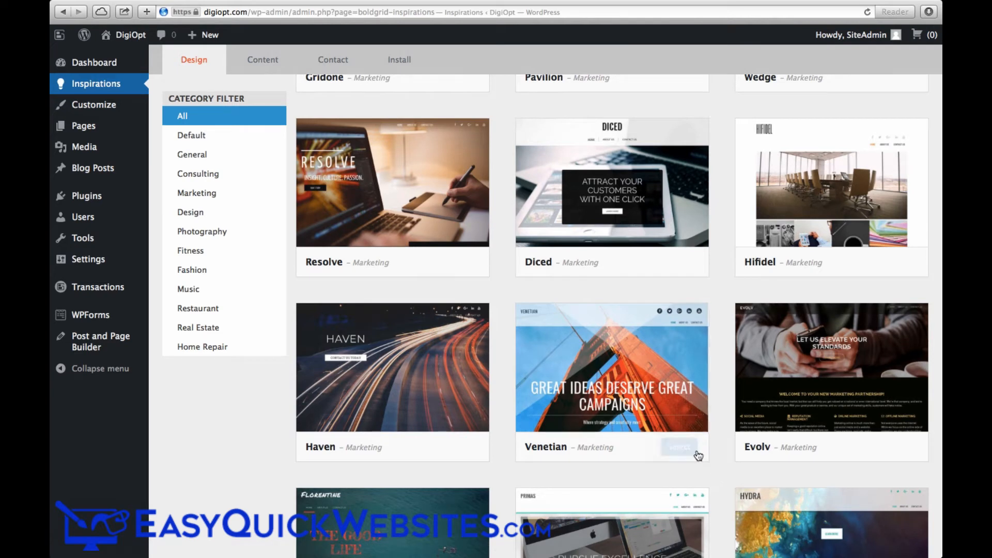
mouse_move(414, 175)
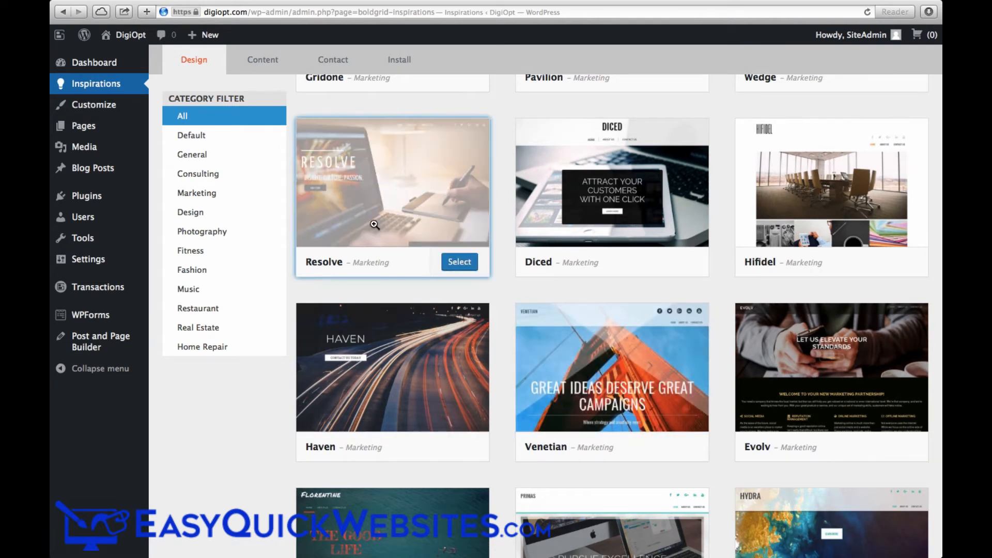
left_click(459, 263)
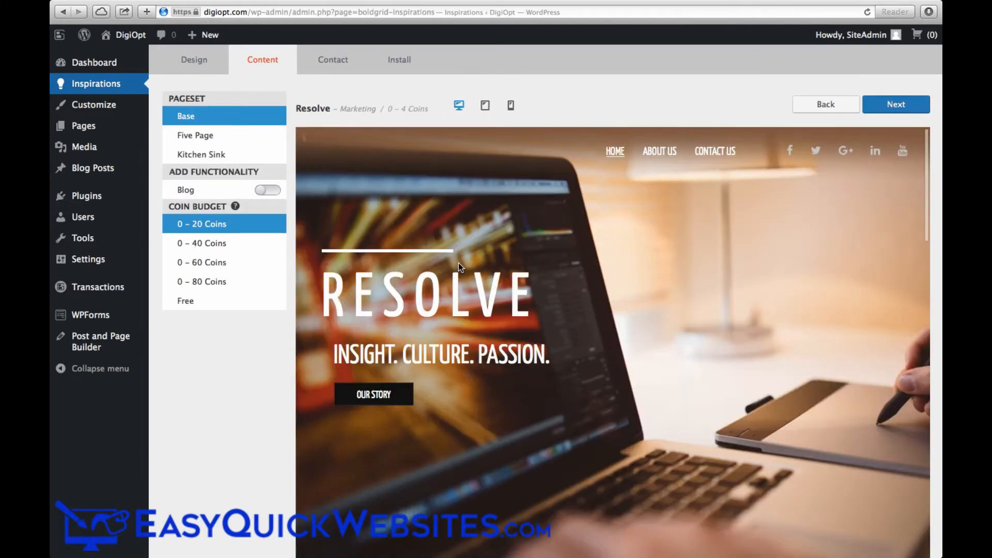
- Look over the Resolve design's desktop preview and examine its home page in the tablet preview
scroll(687, 336, "down", 3)
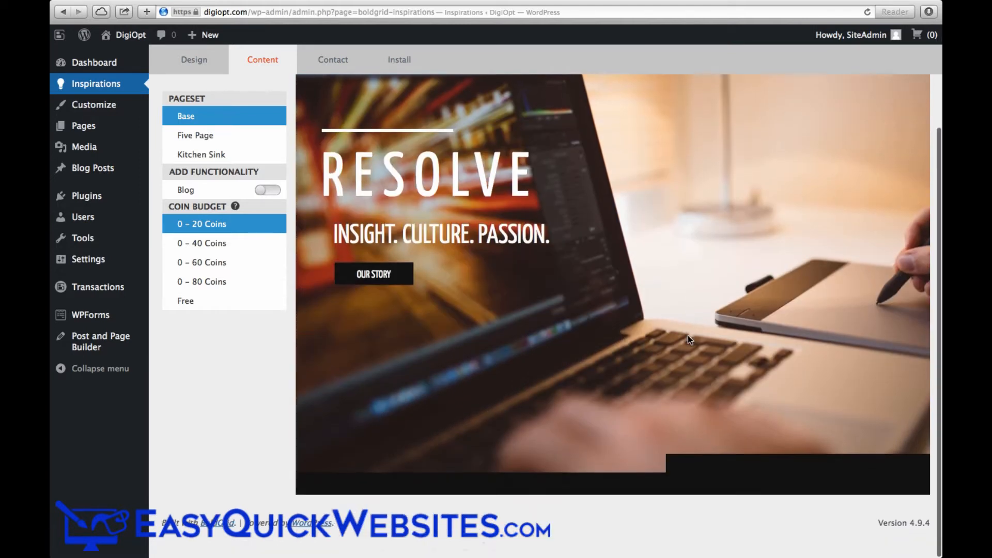
scroll(687, 335, "up", 3)
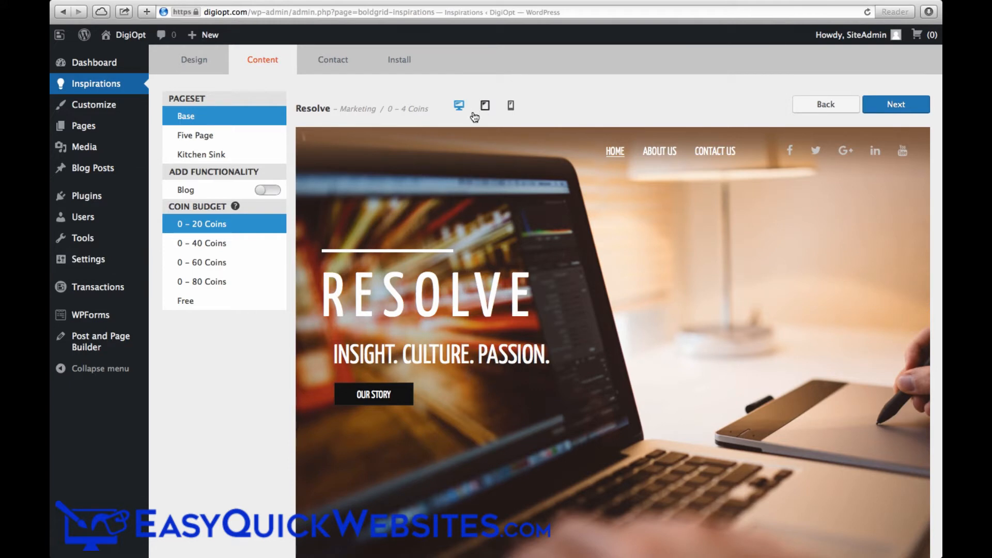
left_click(489, 113)
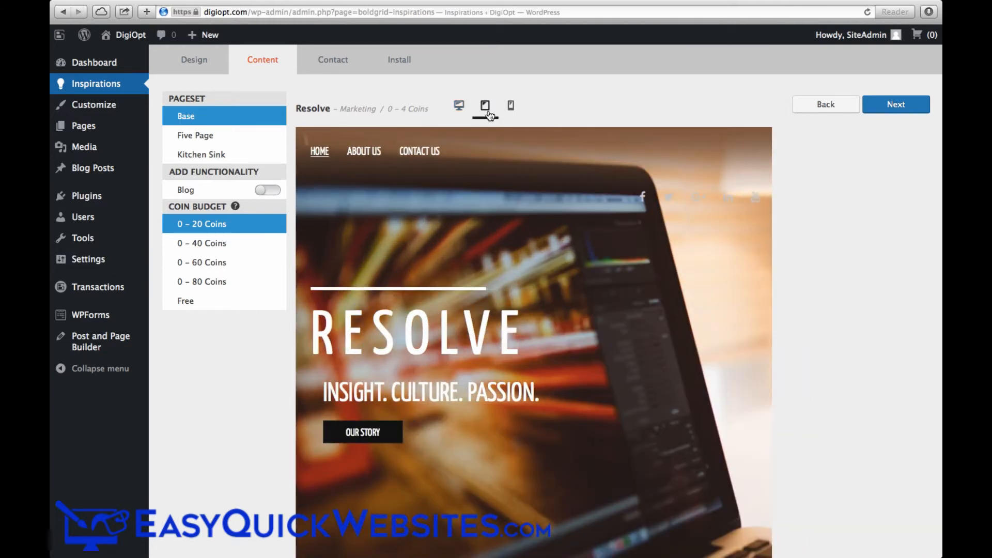
scroll(582, 244, "down", 15)
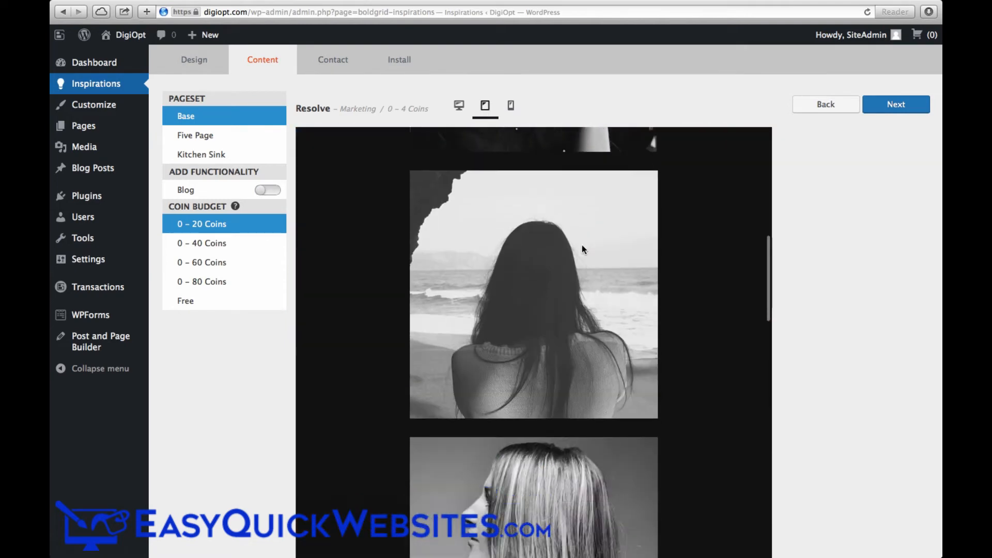
scroll(582, 244, "up", 15)
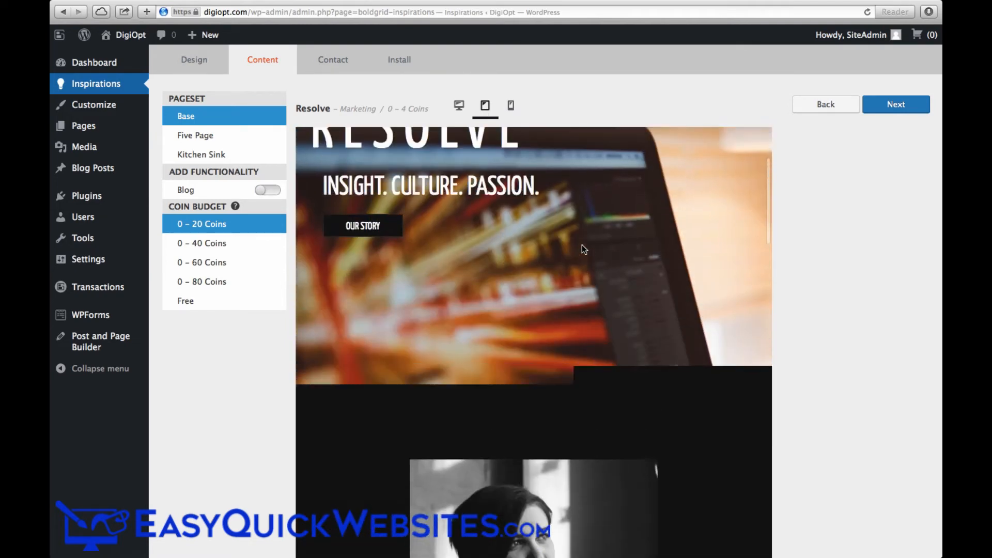
- Examine the Resolve home page in the phone preview and return to the desktop preview
left_click(510, 107)
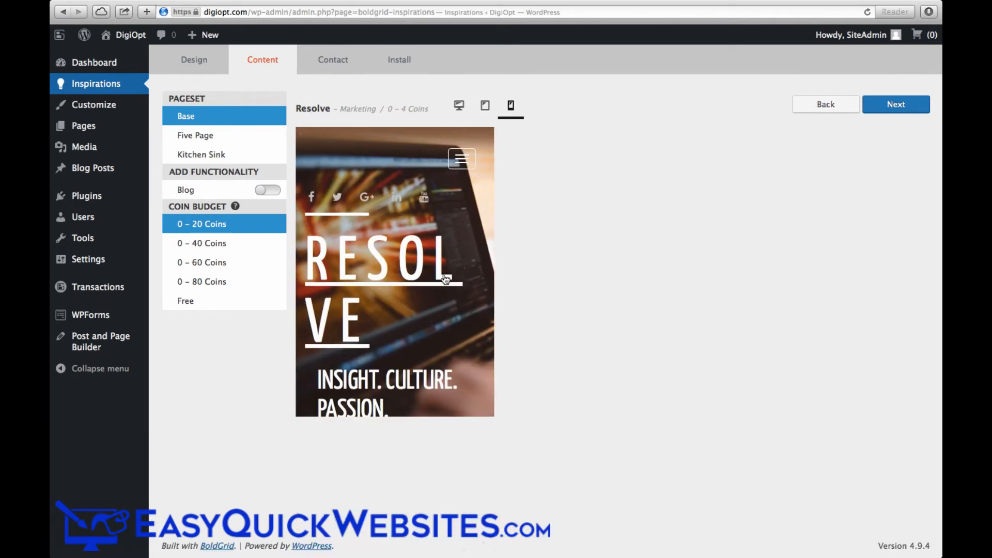
scroll(445, 280, "down", 3)
scroll(446, 279, "down", 10)
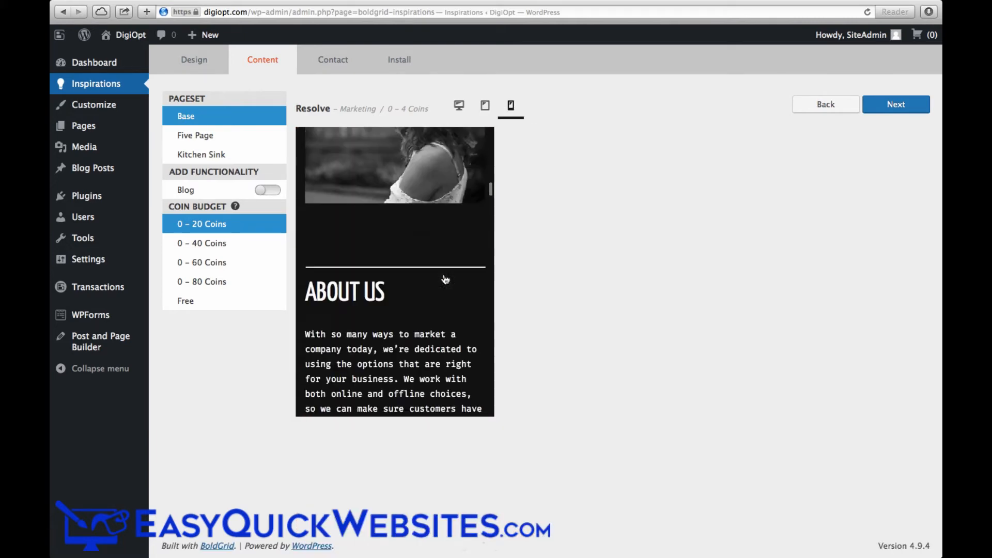
scroll(445, 279, "down", 10)
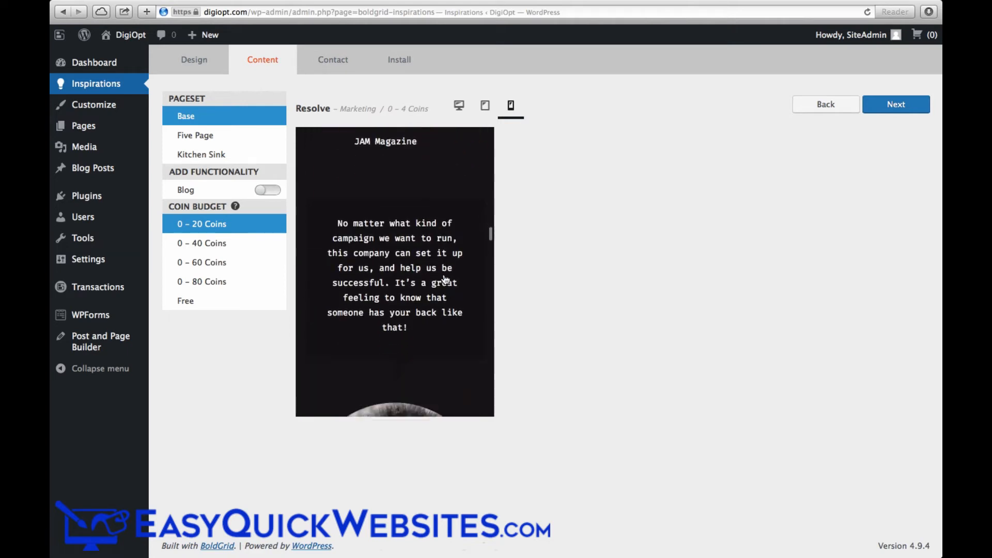
scroll(435, 345, "down", 6)
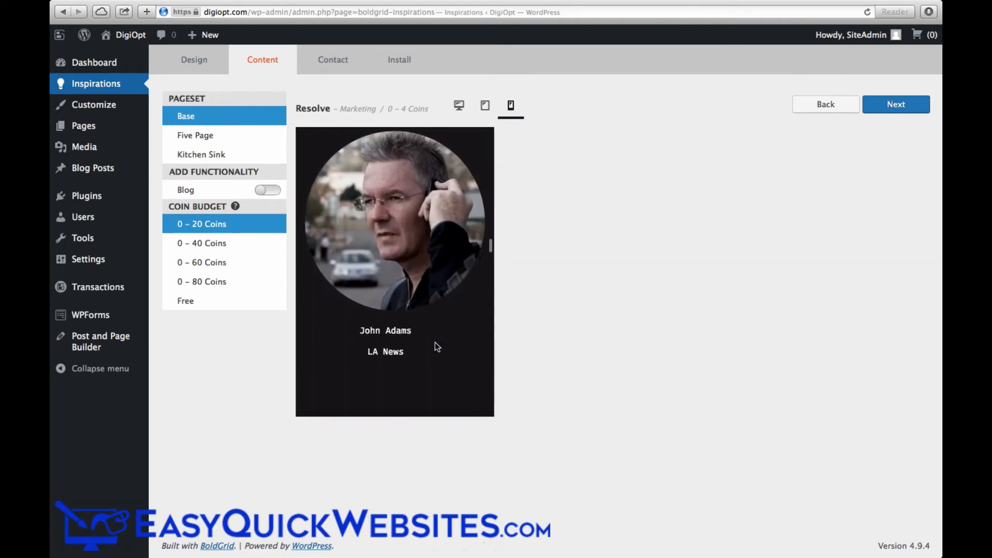
scroll(437, 346, "down", 10)
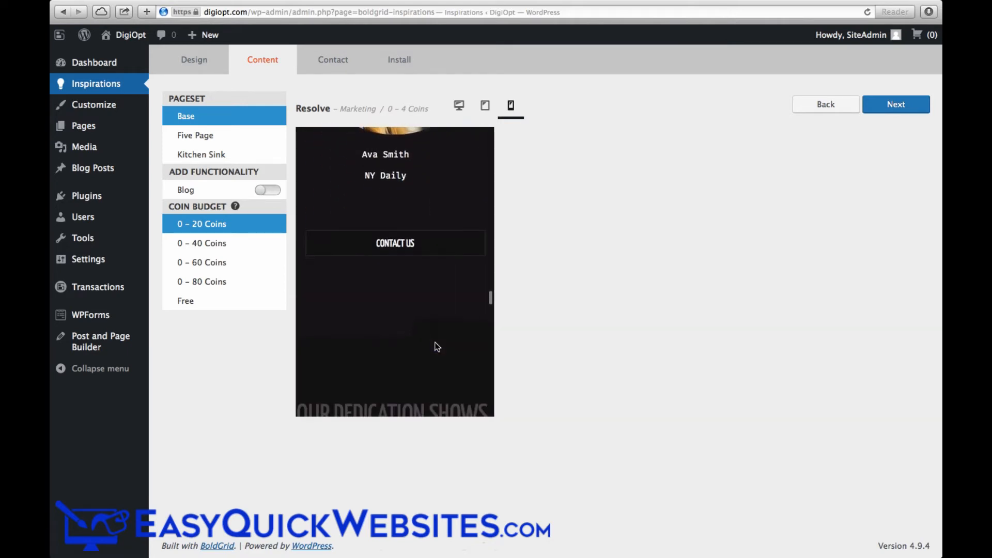
scroll(434, 345, "down", 10)
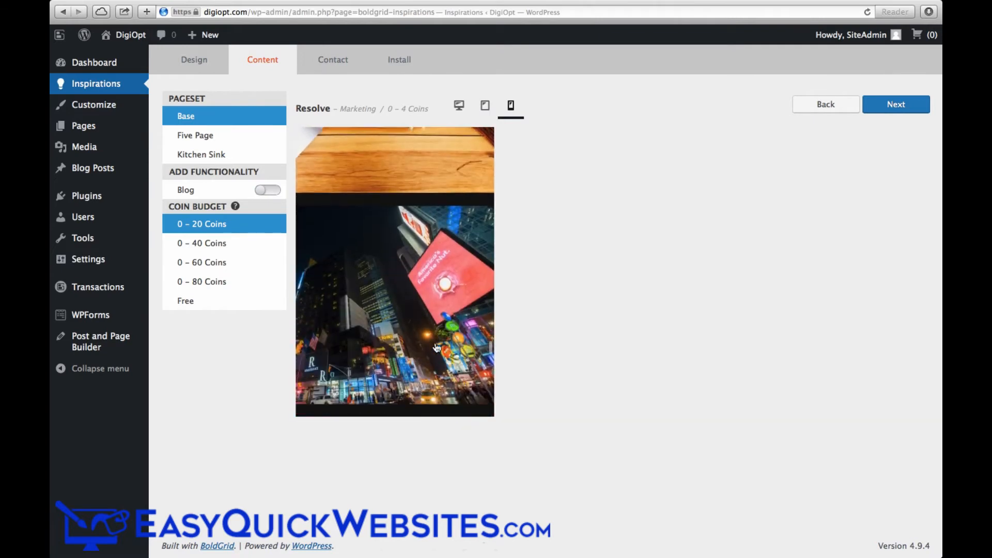
scroll(437, 347, "down", 2)
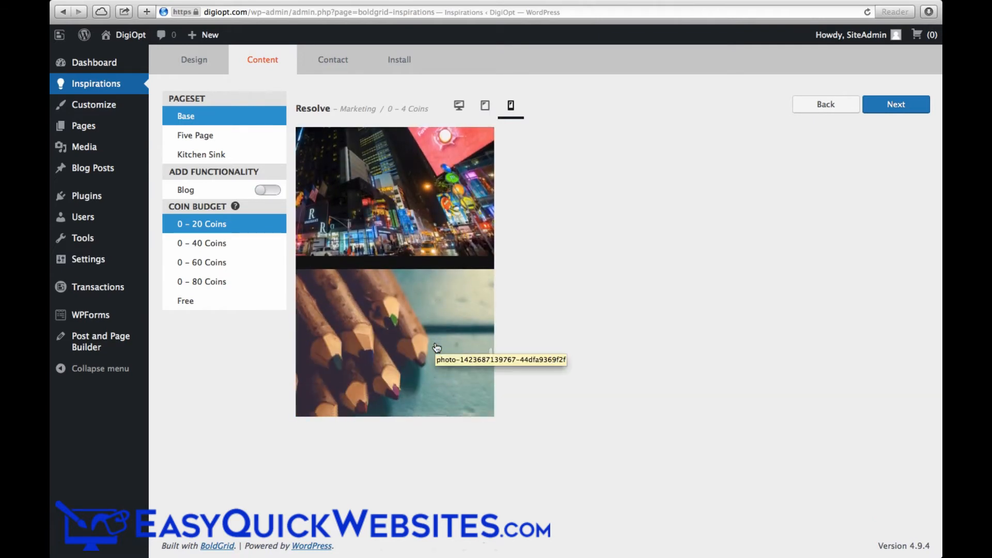
left_click(458, 109)
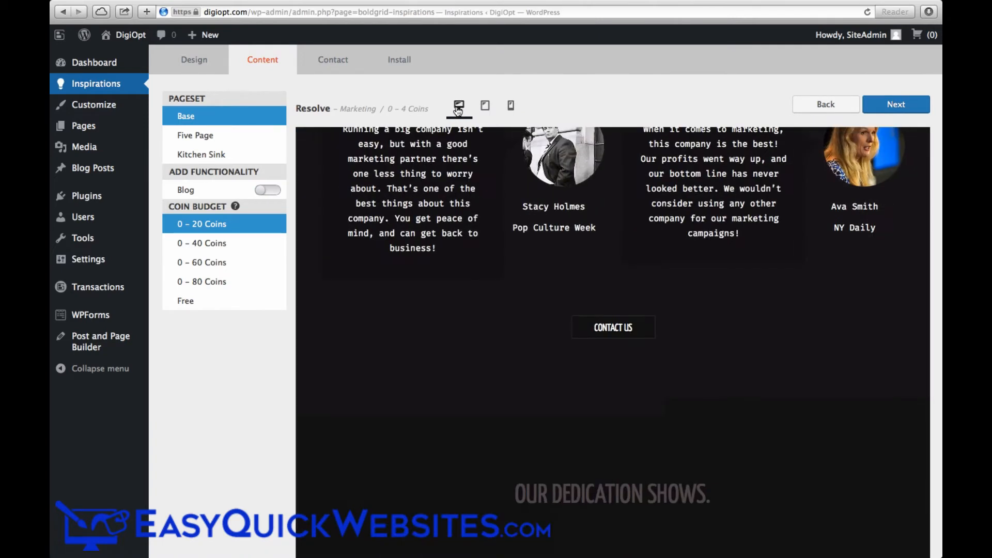
scroll(585, 217, "up", 10)
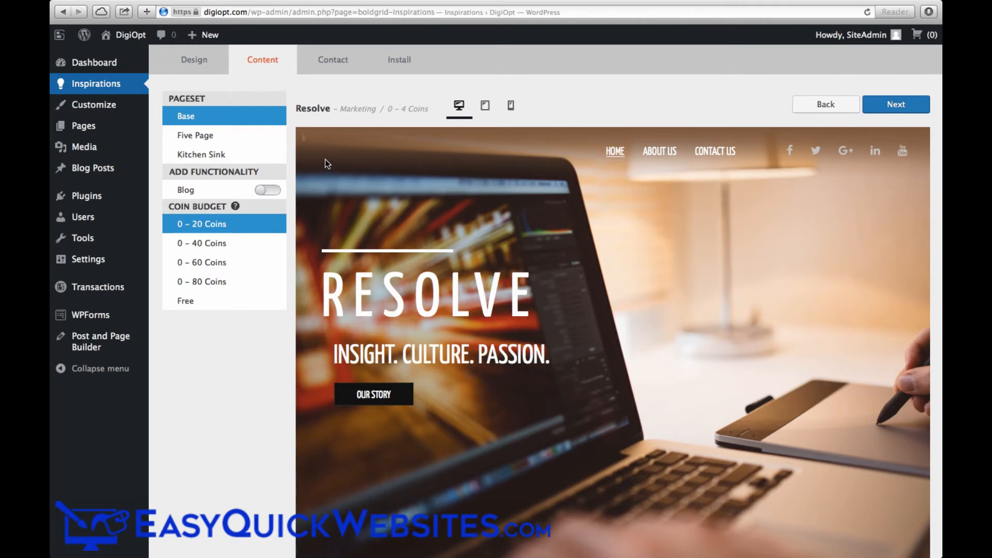
- Compare the Five Page and Kitchen Sink pagesets and keep Five Page for the site
left_click(265, 132)
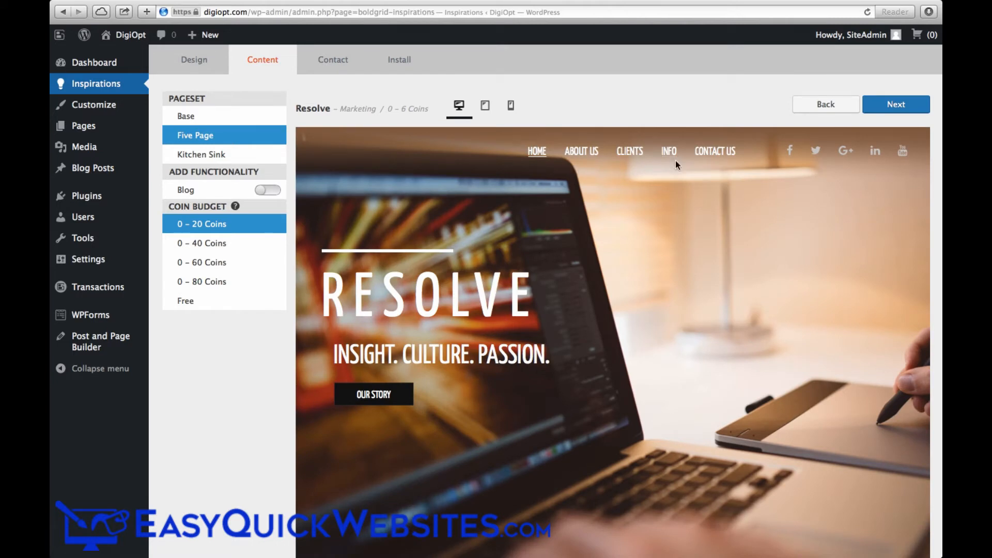
left_click(246, 124)
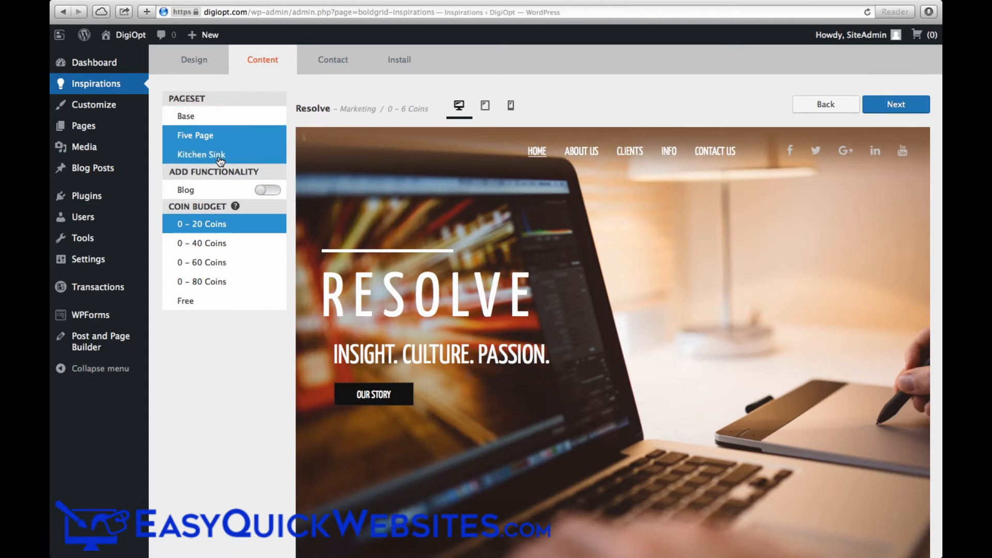
left_click(220, 160)
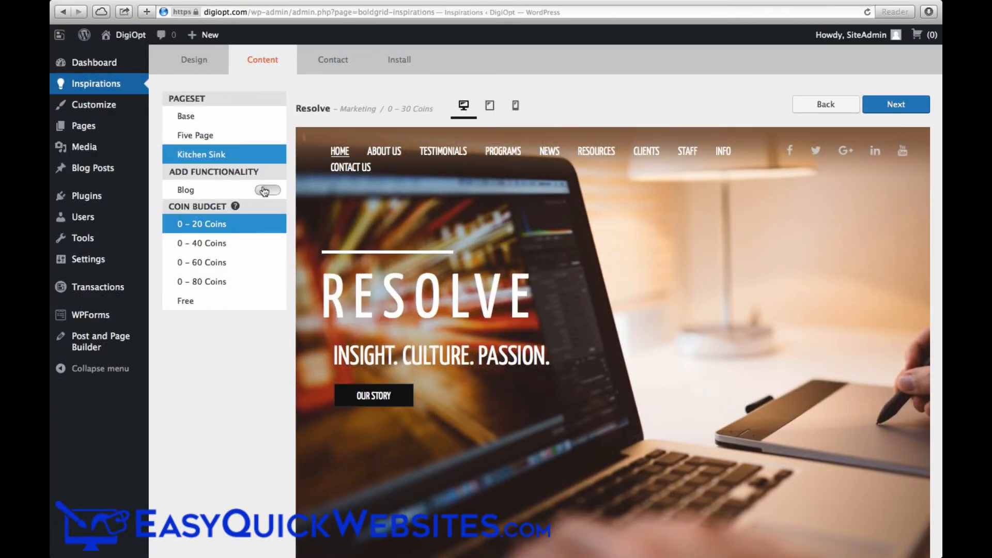
left_click(229, 139)
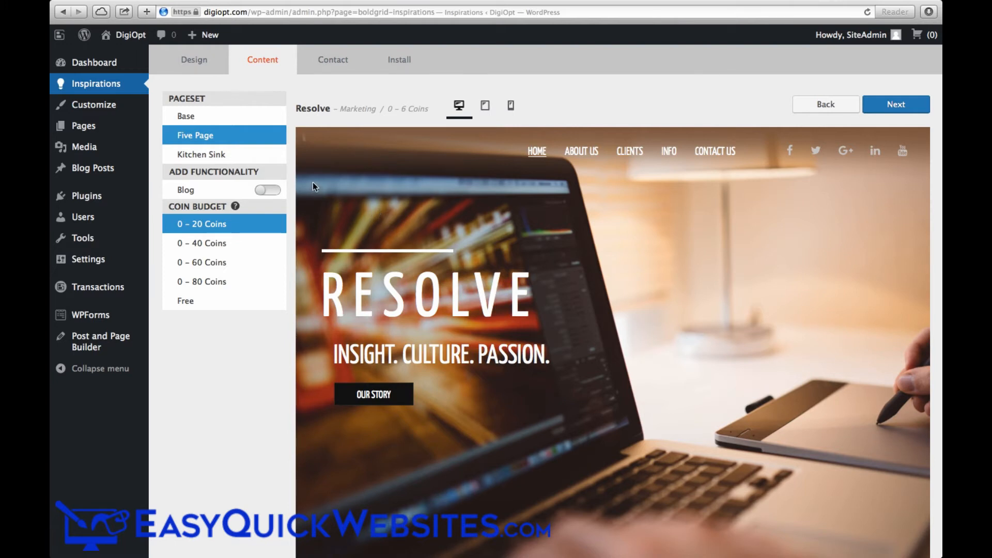
- Enable the Blog functionality and look through the sample posts on the Blog page in the preview
left_click(273, 192)
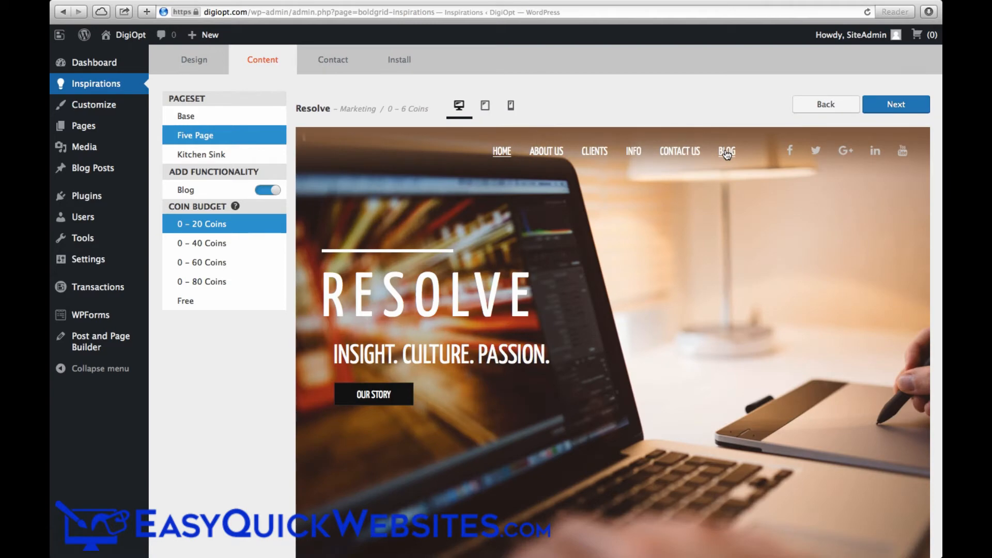
left_click(726, 152)
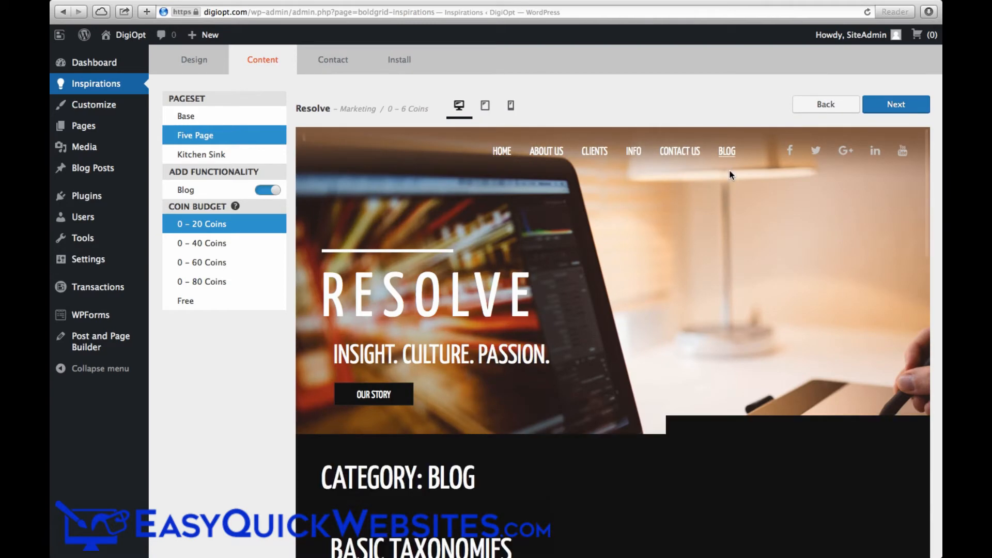
scroll(740, 312, "down", 15)
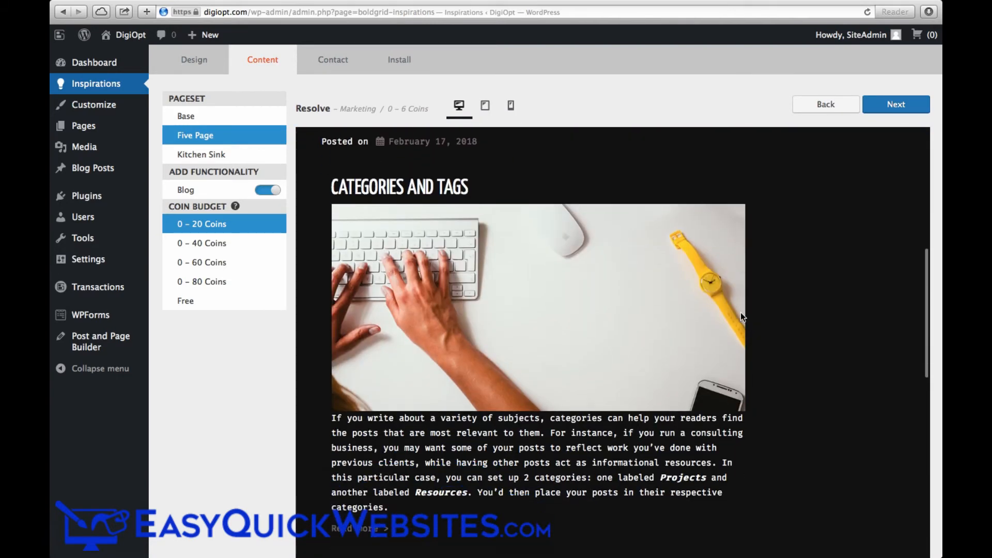
scroll(741, 313, "down", 15)
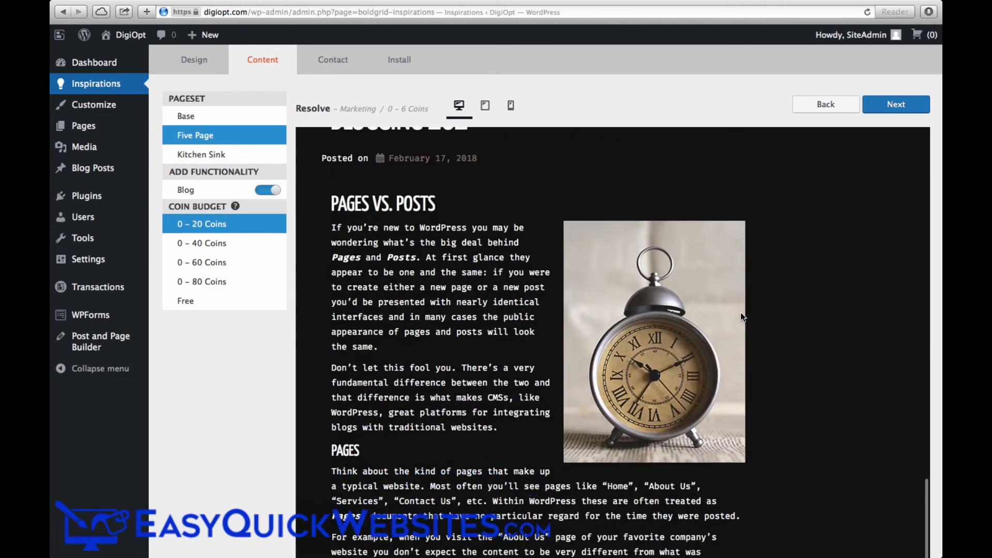
- Proceed from the content choices to the contact details and hide the email address from the site
scroll(741, 313, "up", 20)
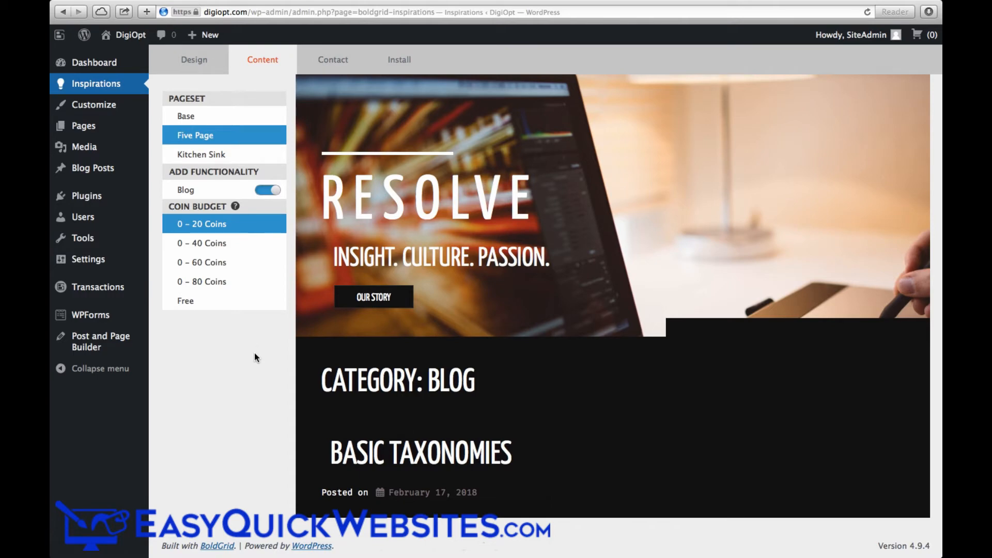
scroll(243, 382, "up", 3)
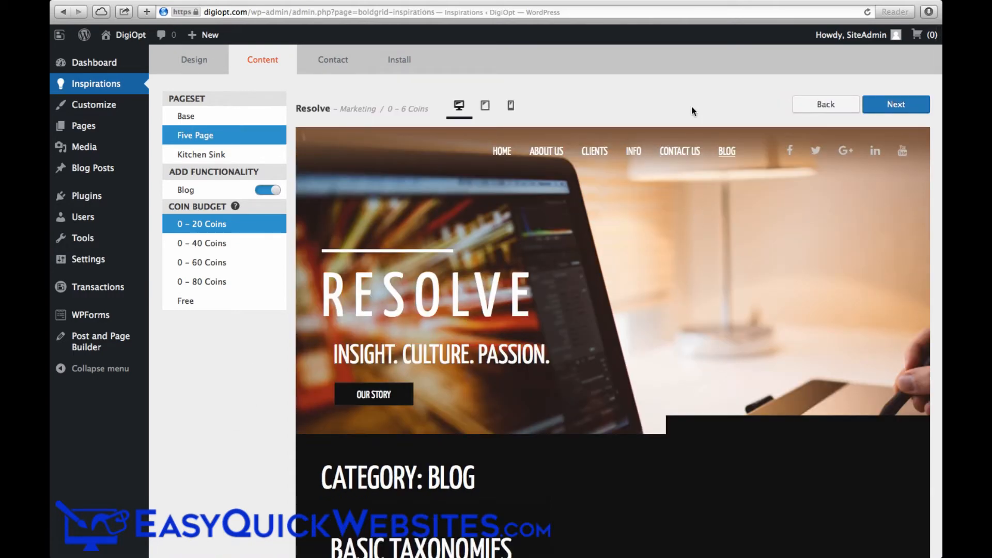
left_click(879, 102)
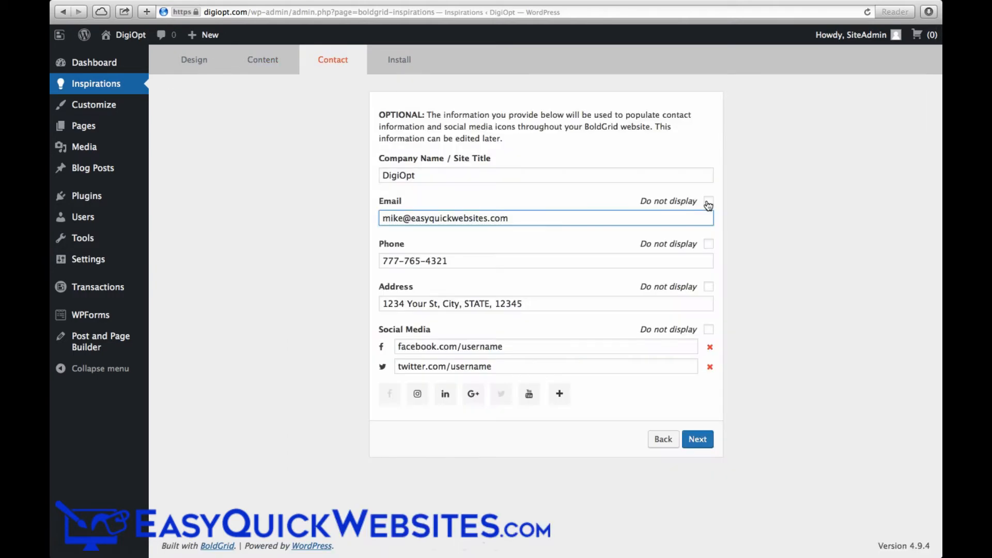
left_click(708, 201)
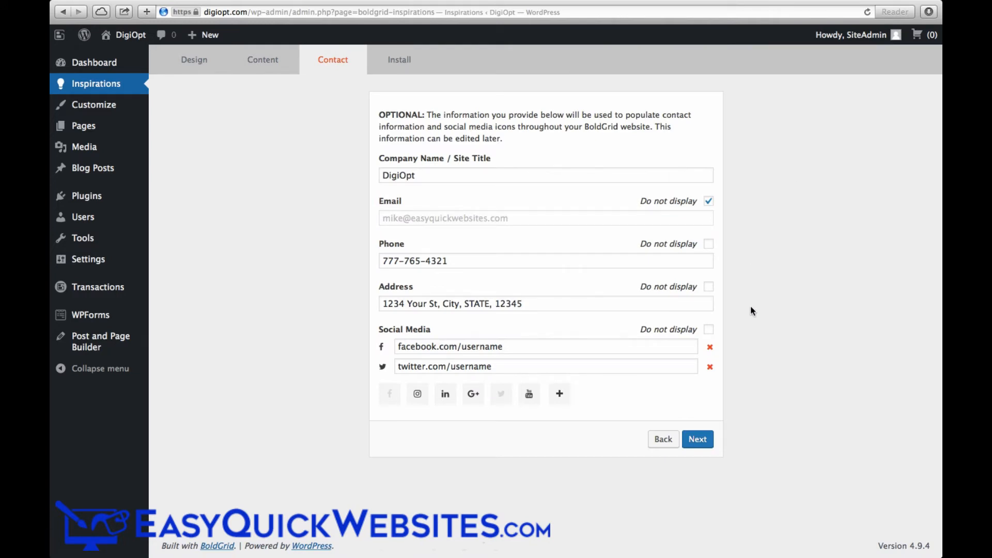
- Accept the contact details and install the Inspiration as the main website, replacing the existing site rather than staging it
left_click(706, 443)
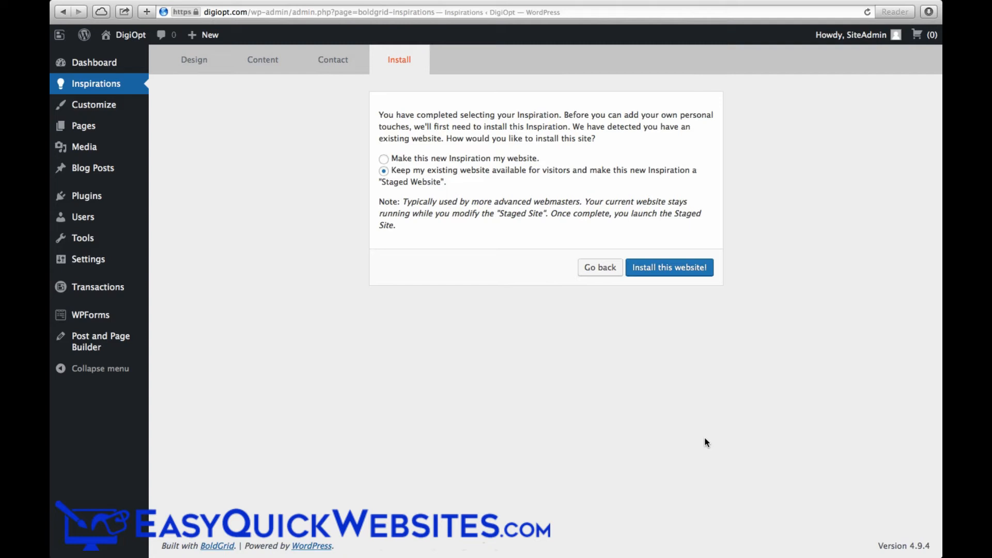
left_click(383, 160)
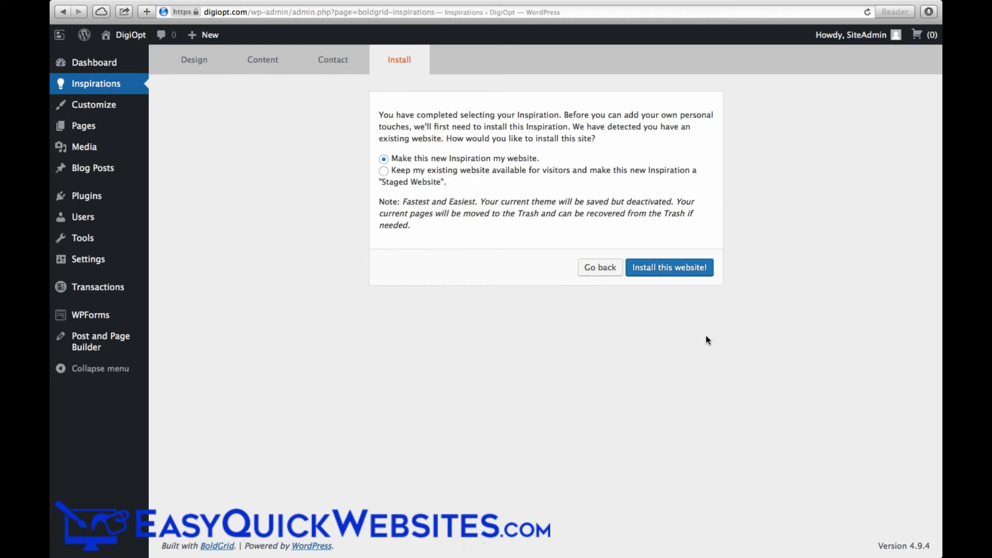
left_click(681, 267)
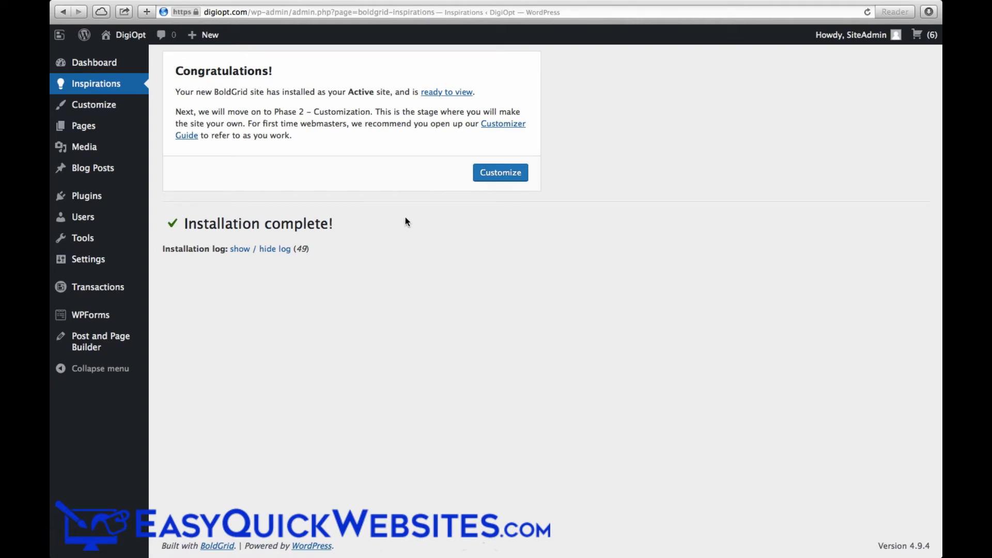
- View the newly installed site and look through its home page from the header down to the footer
left_click(453, 98)
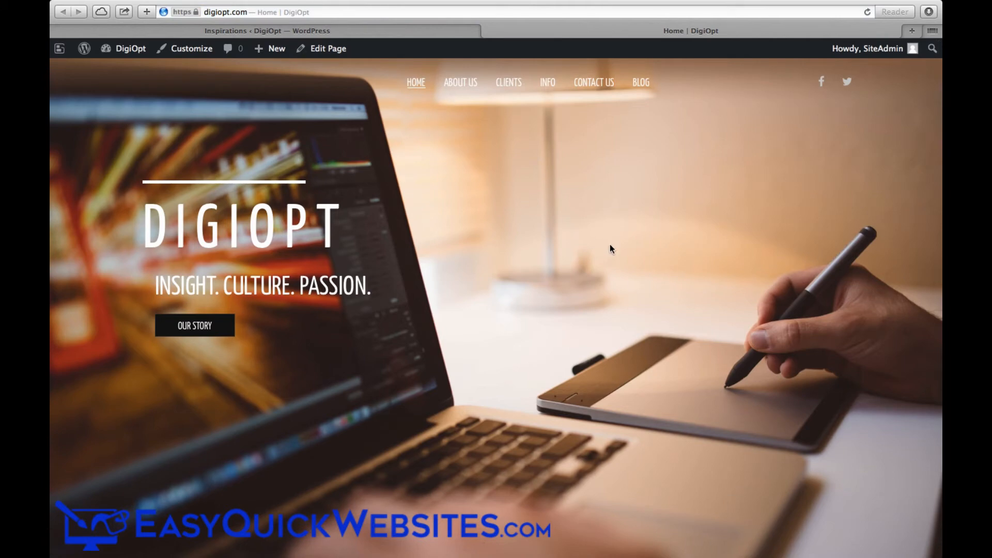
scroll(610, 245, "down", 7)
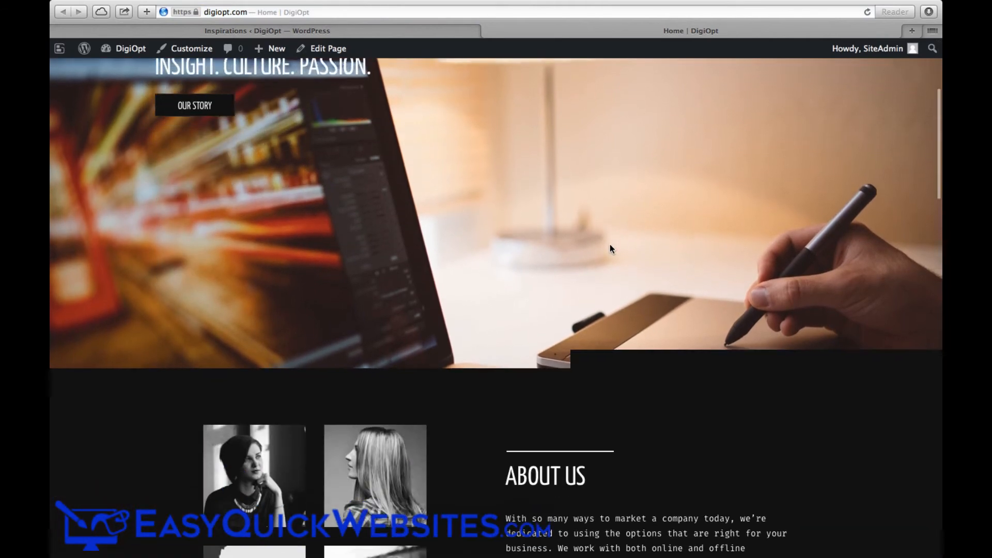
scroll(609, 244, "down", 10)
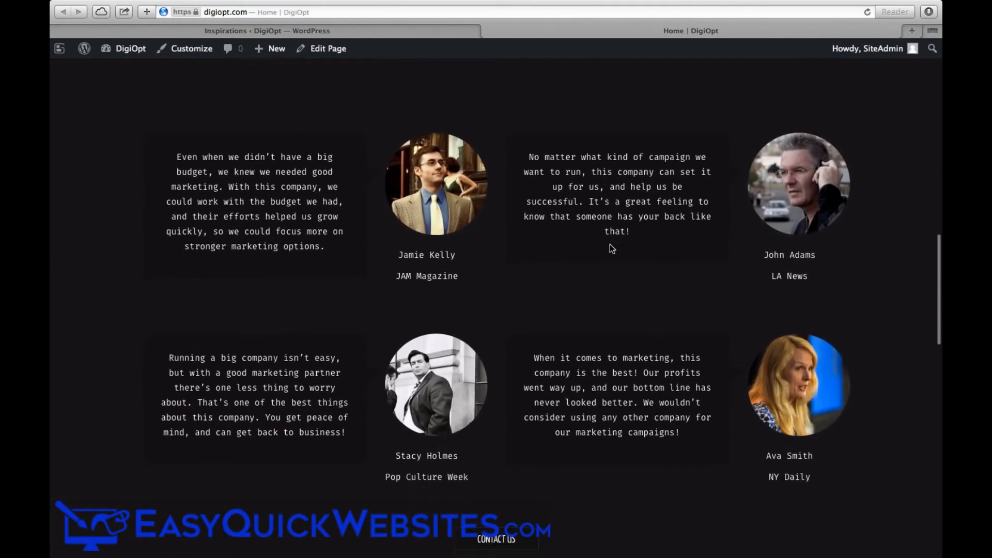
scroll(609, 244, "down", 15)
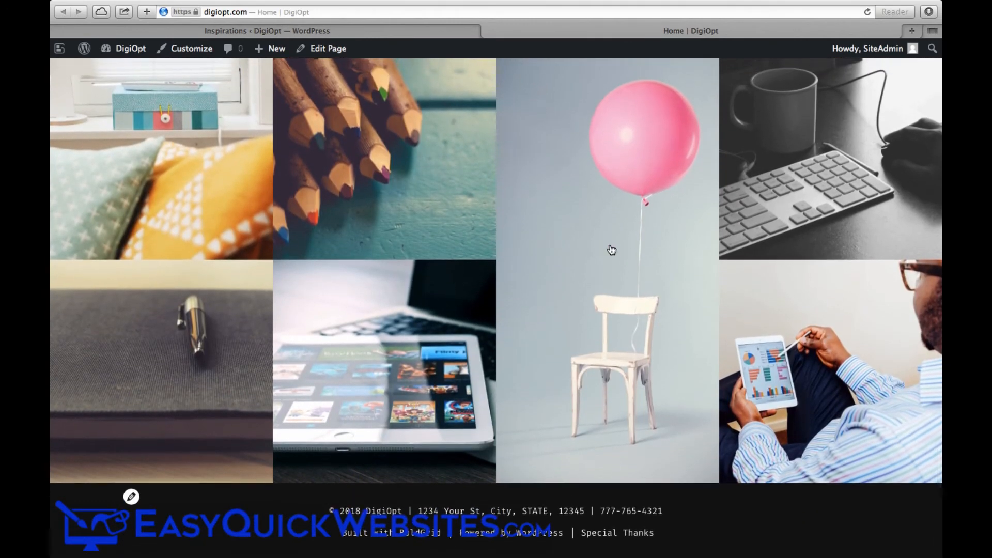
scroll(611, 250, "up", 20)
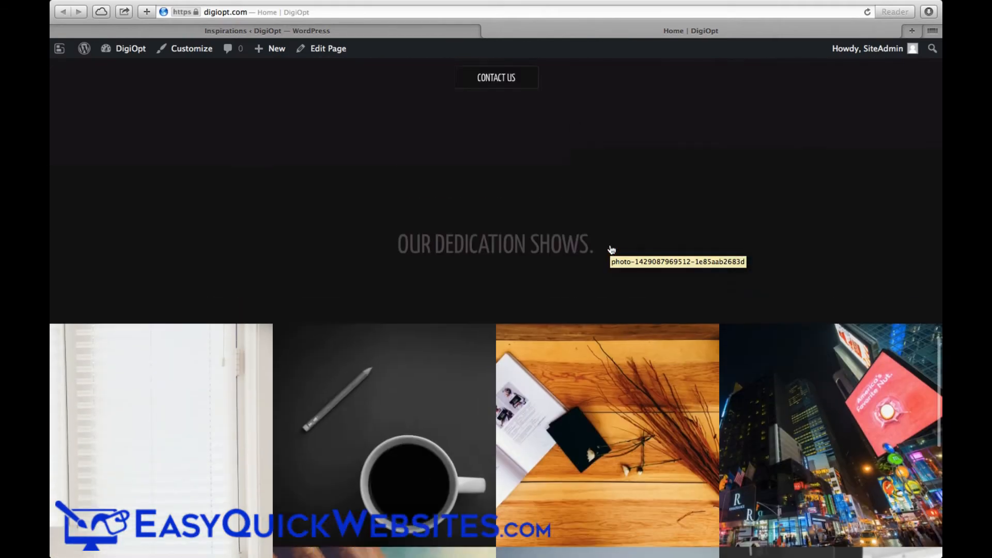
scroll(611, 250, "up", 10)
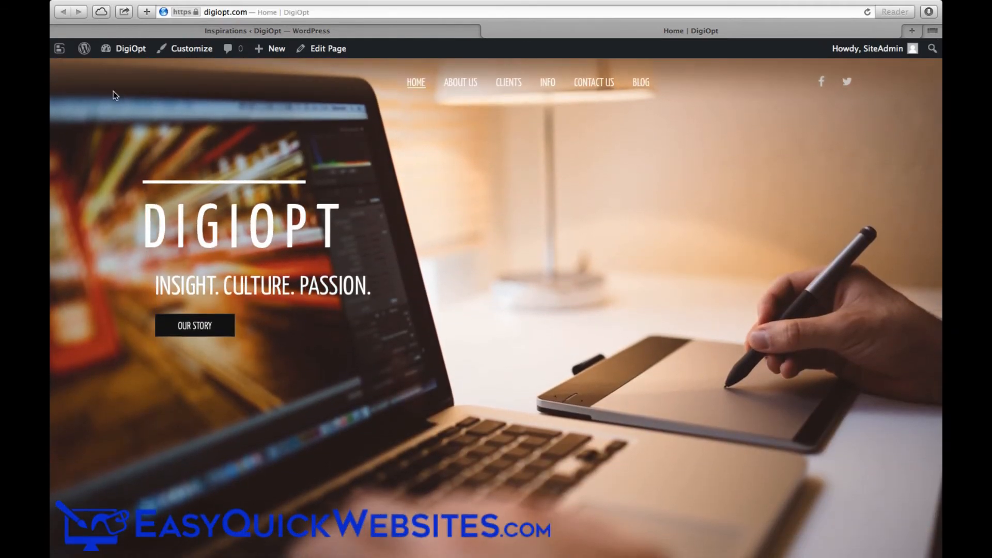
- Open the Customizer, examine the Site Title & Logo settings, and return to the dashboard without changing anything
left_click(83, 35)
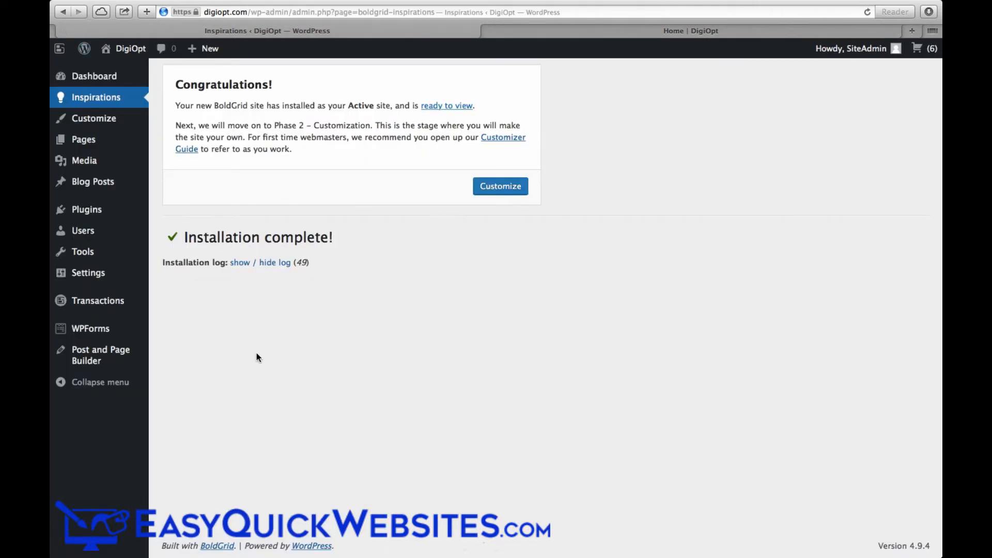
left_click(499, 187)
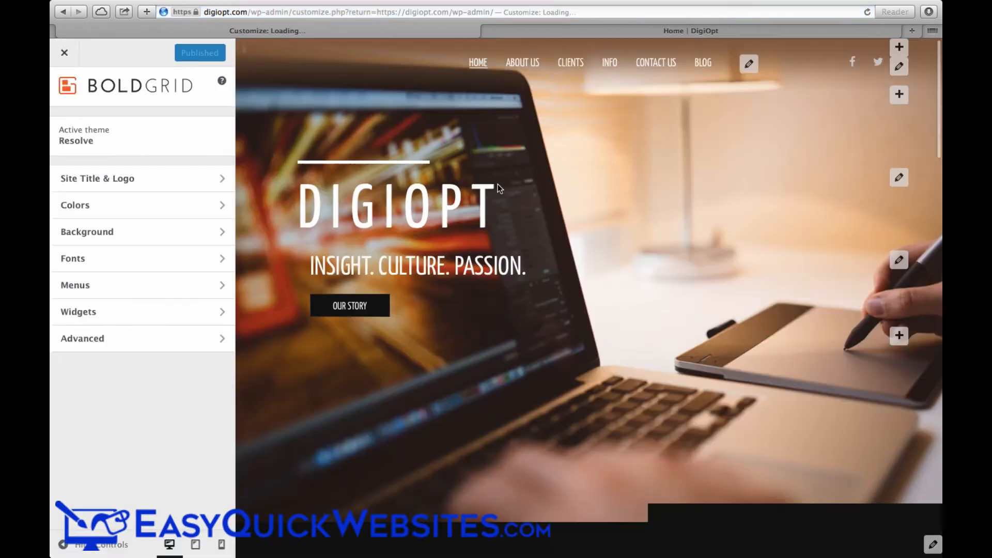
left_click(223, 185)
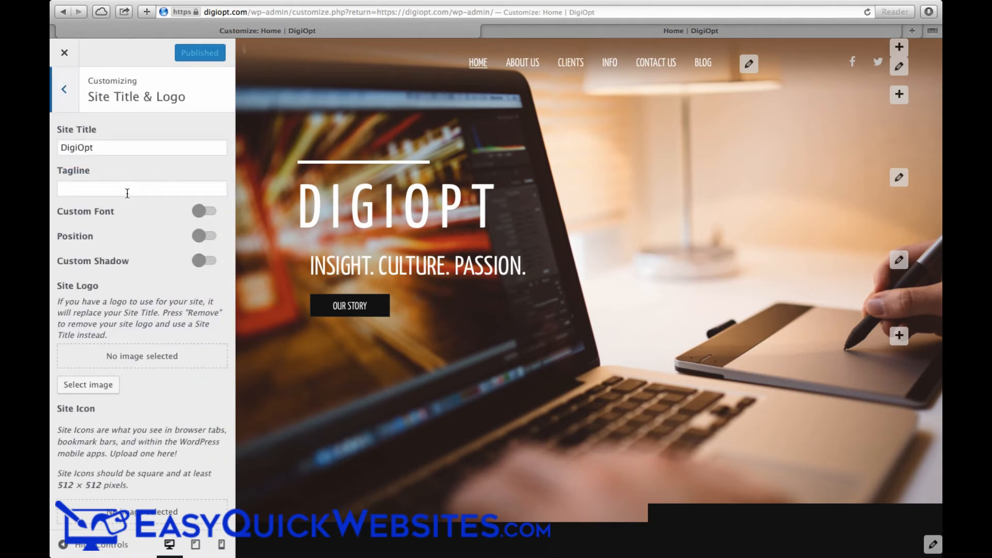
left_click(65, 90)
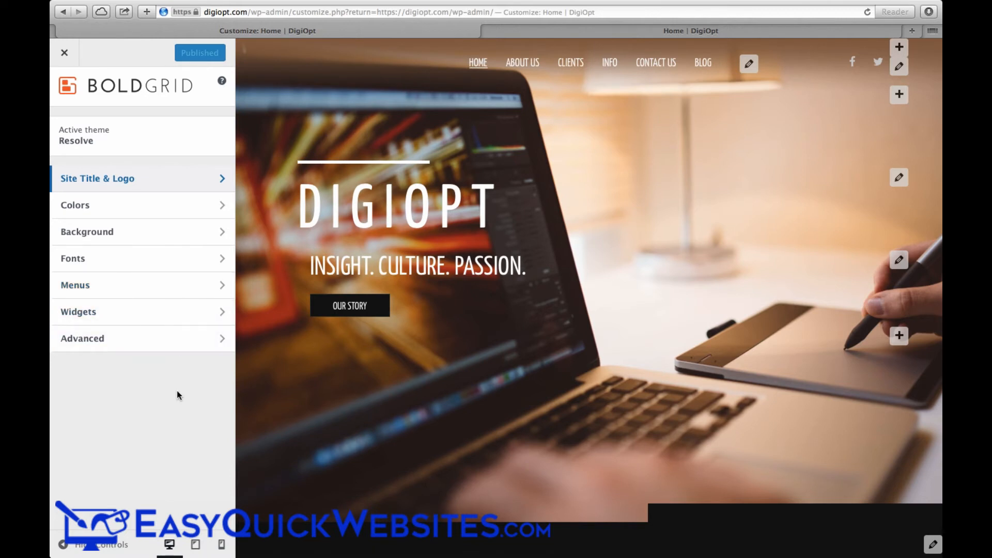
left_click(65, 54)
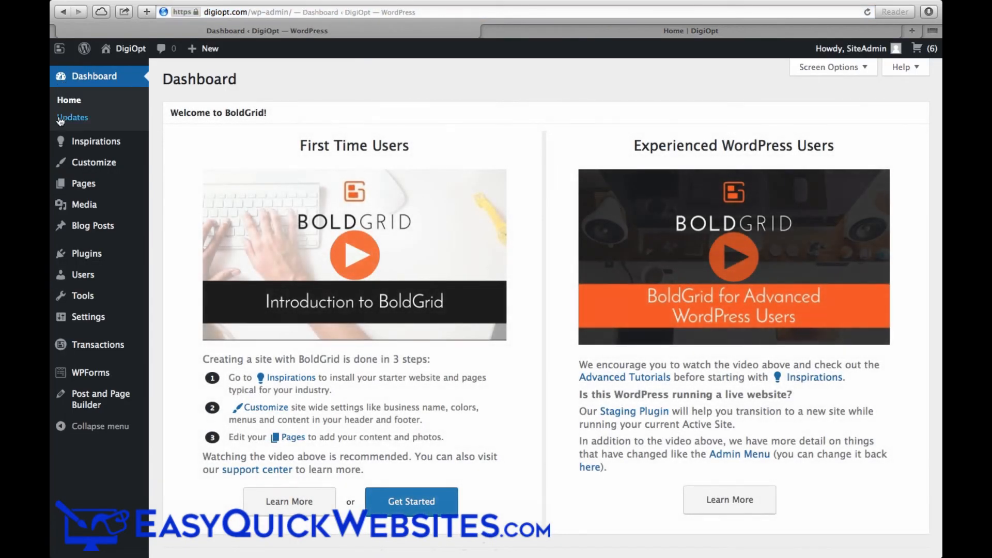
- Open the About Us page for editing and replace its main heading with "WELCOME TO MY WEBSITE"
left_click(80, 187)
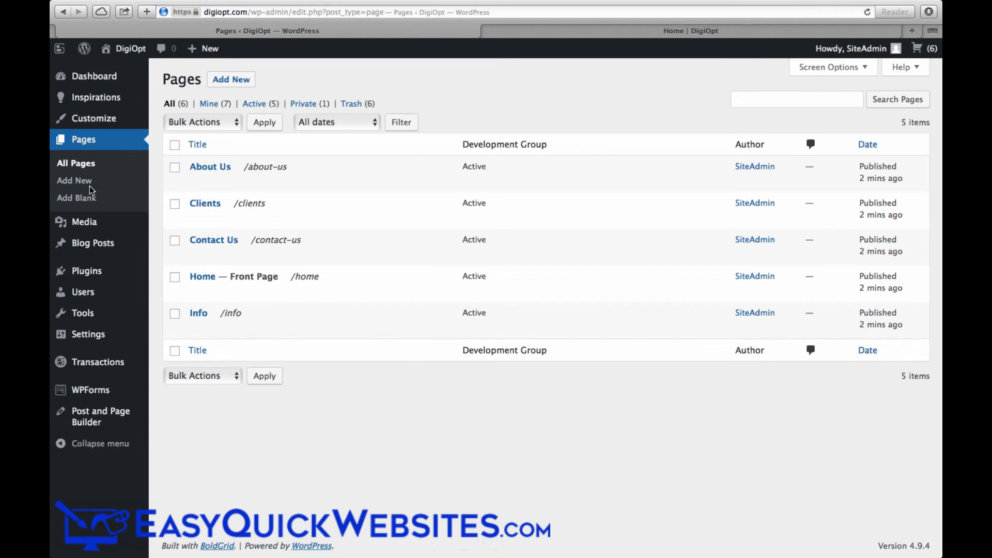
left_click(204, 166)
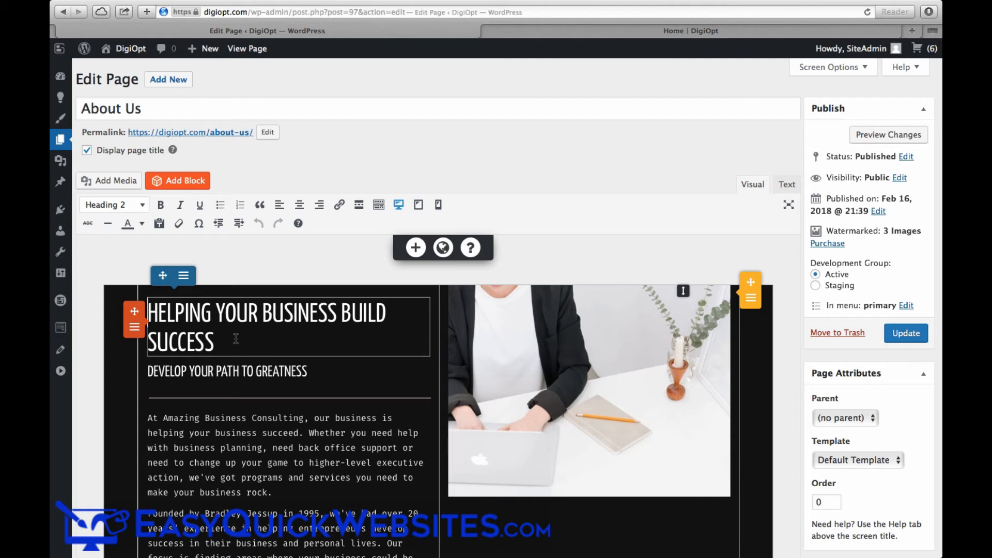
left_click_drag(222, 339, 144, 312)
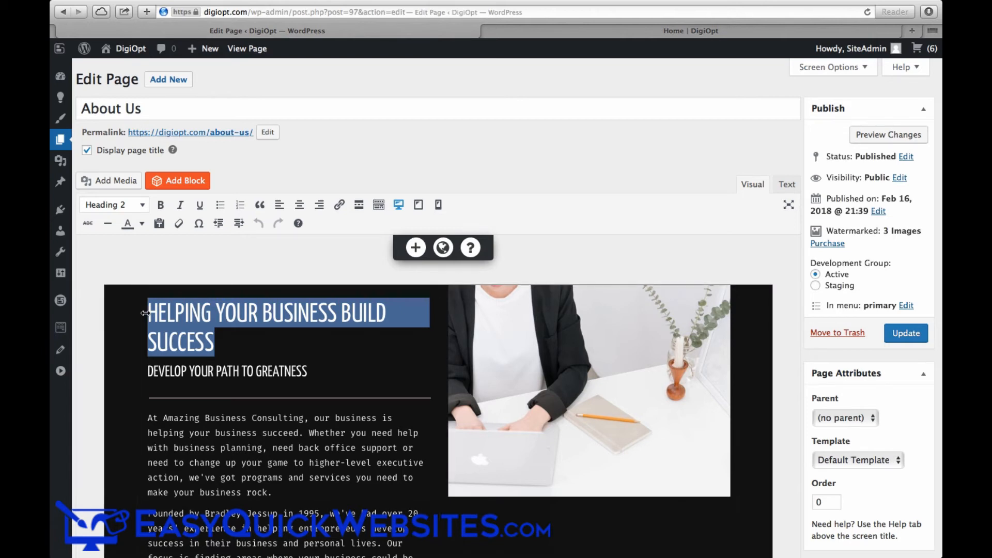
type("W")
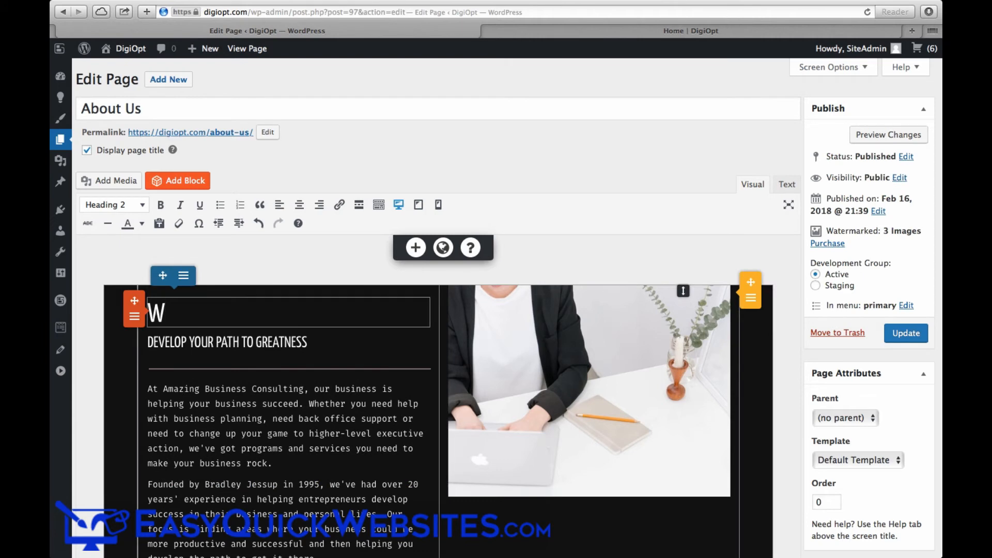
type("ELCOME TO ")
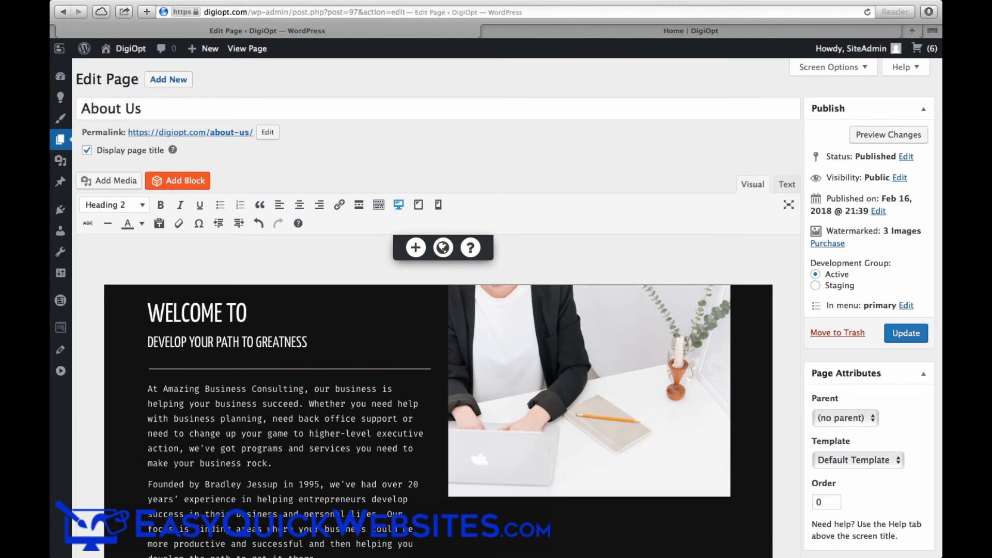
type("MY WEBSITE")
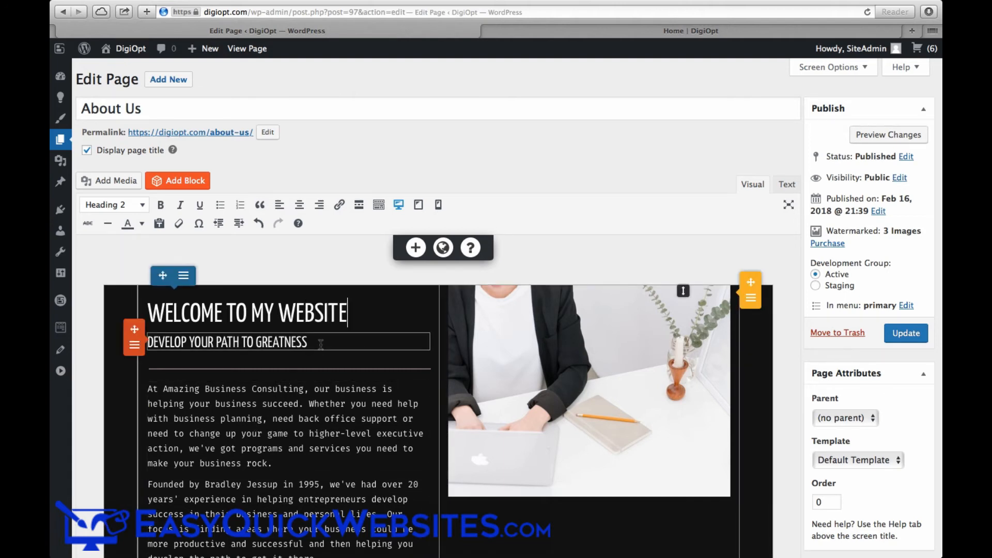
- Replace the subheading below the About Us page's main heading with "WE'RE HERE TO HELP YOU!"
left_click_drag(309, 341, 145, 339)
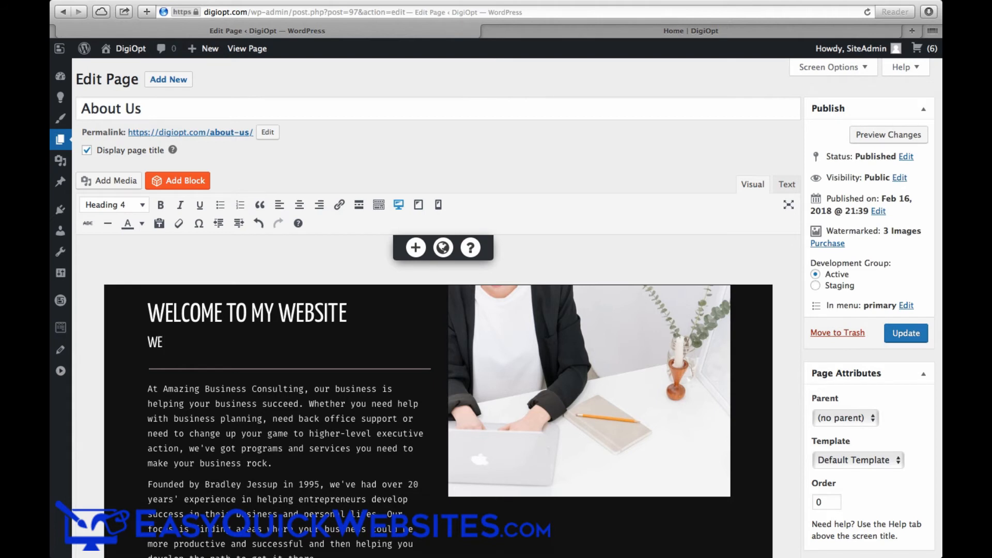
type("'RE HERE TO HELP YOU")
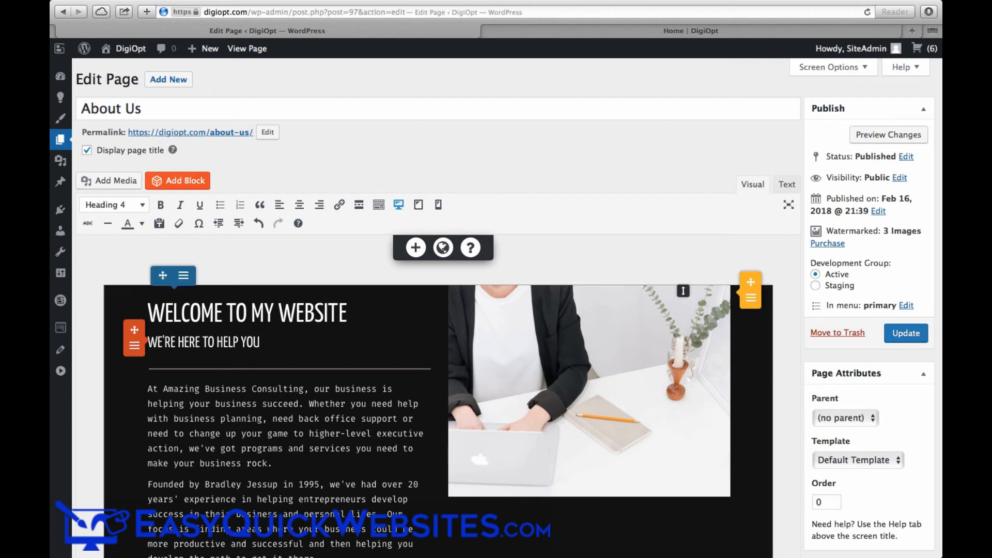
type("!")
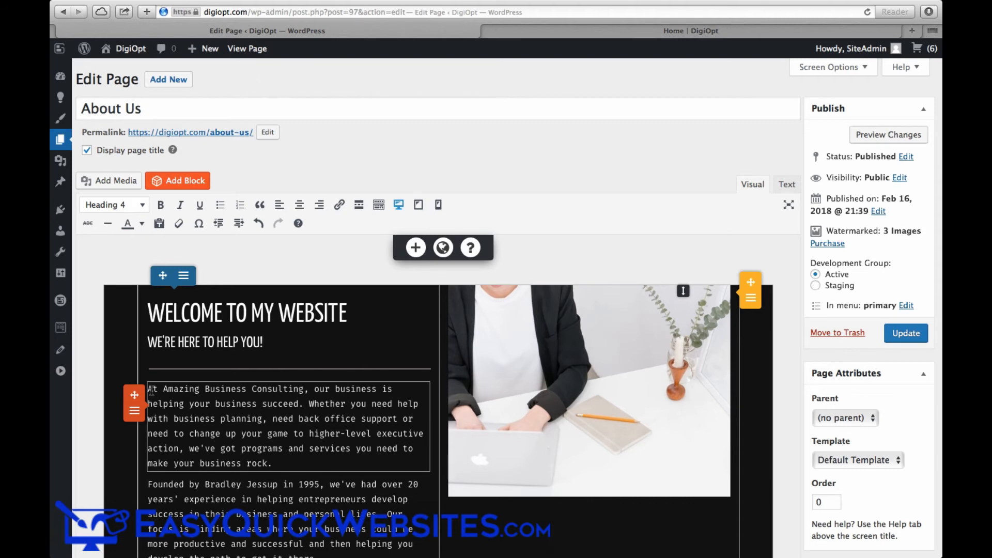
left_click_drag(151, 390, 360, 433)
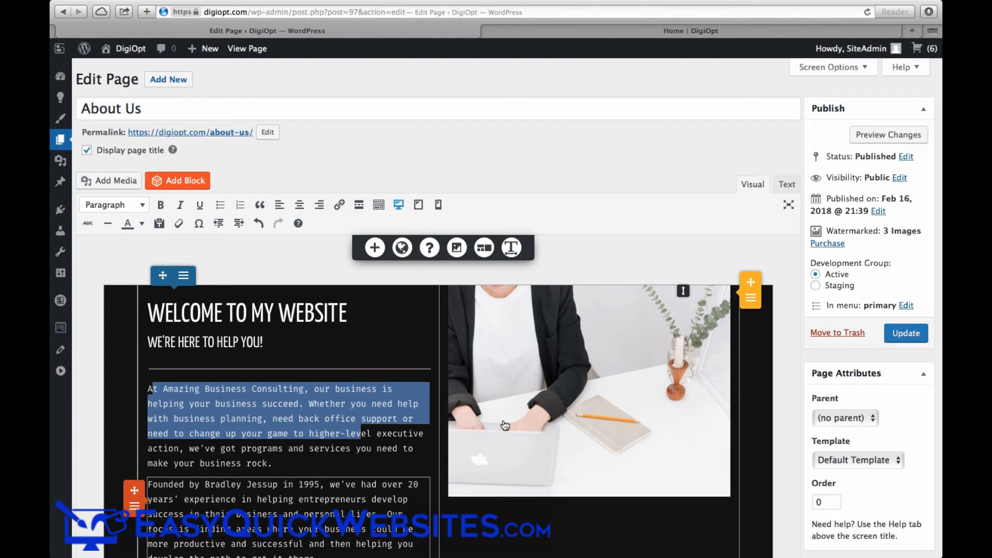
scroll(533, 416, "down", 5)
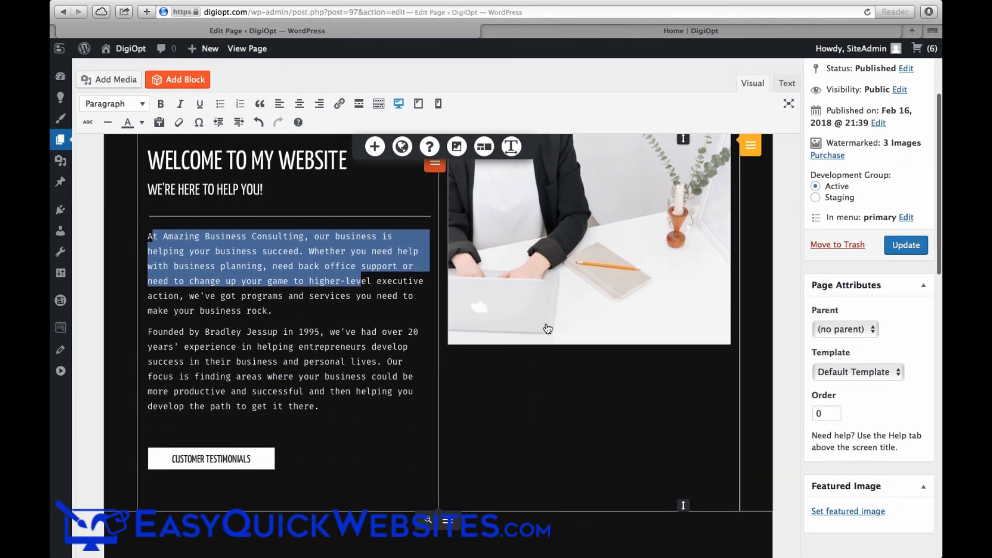
scroll(545, 330, "up", 3)
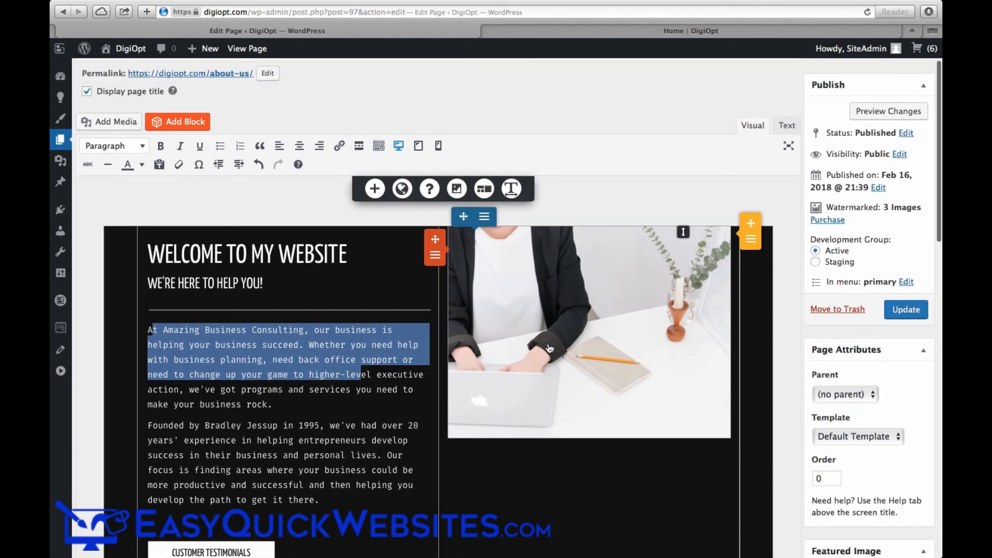
- Replace the About Us page's desk photo with use-your-own-photos-on-your-website.jpg, cropped at the forced aspect ratio to keep the whole EasyQuickWebsites.com watermark
left_click(550, 364)
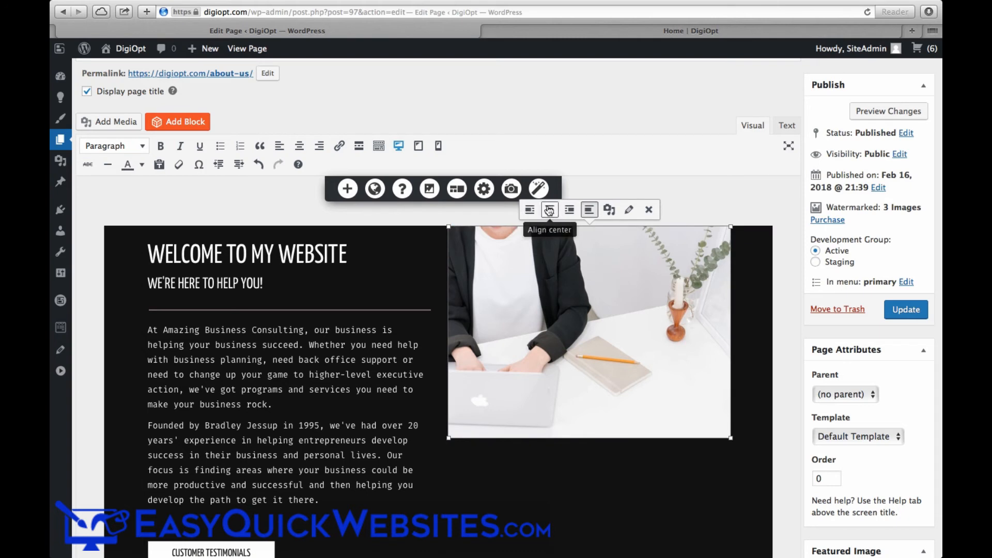
left_click(609, 212)
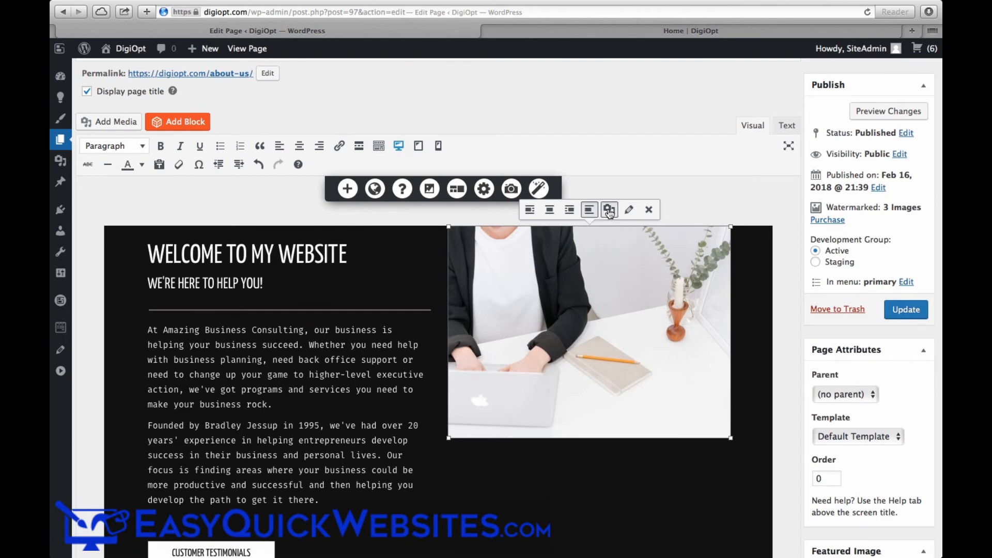
scroll(320, 332, "down", 5)
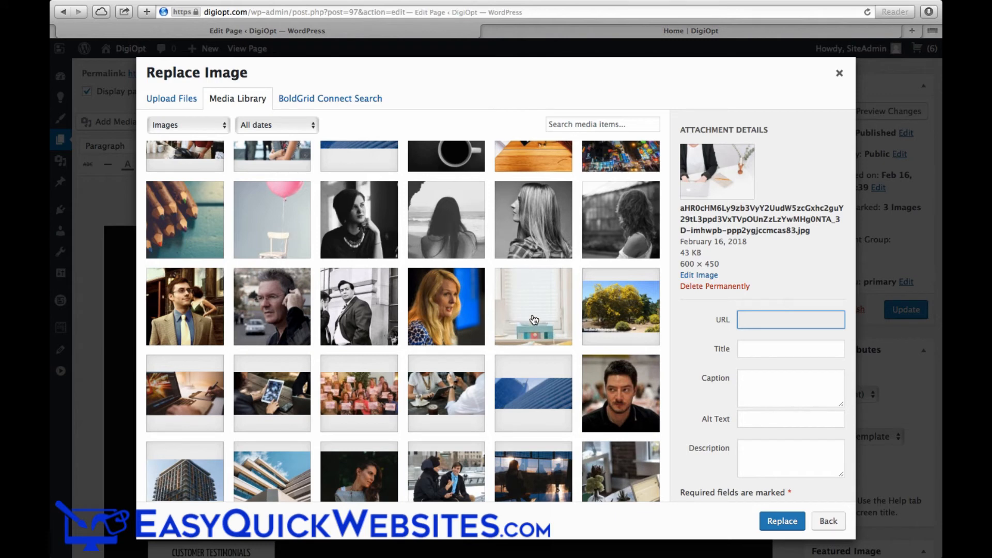
left_click(620, 317)
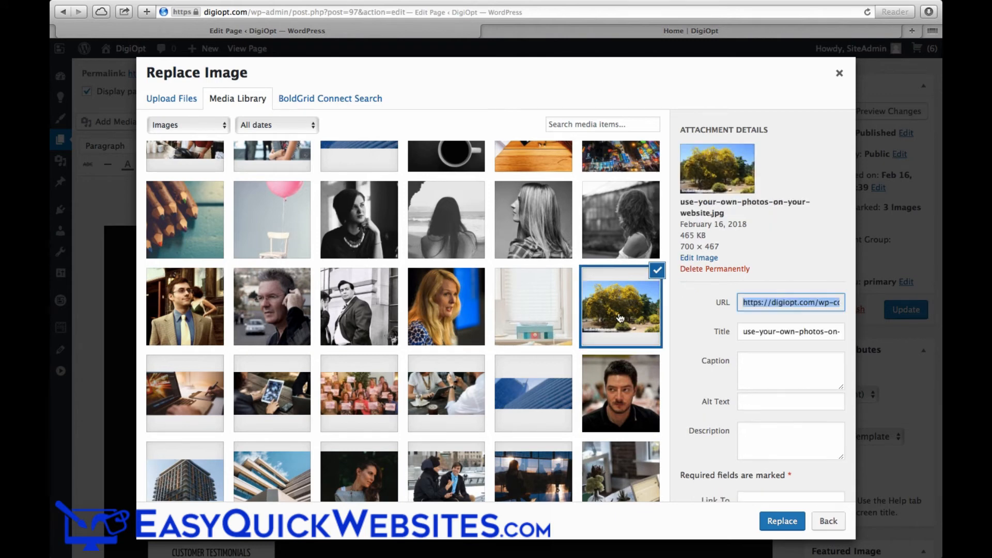
left_click(771, 521)
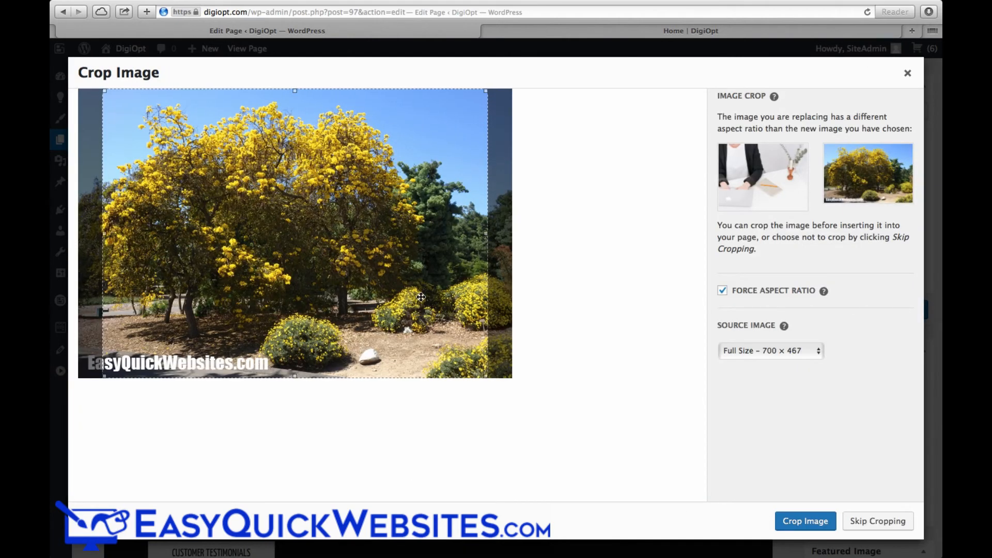
left_click_drag(419, 296, 400, 297)
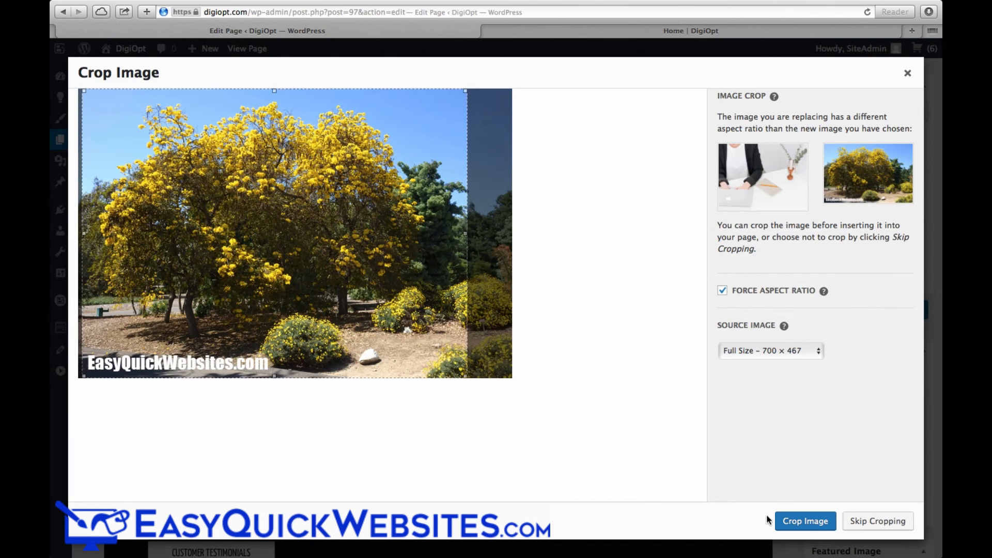
left_click(790, 521)
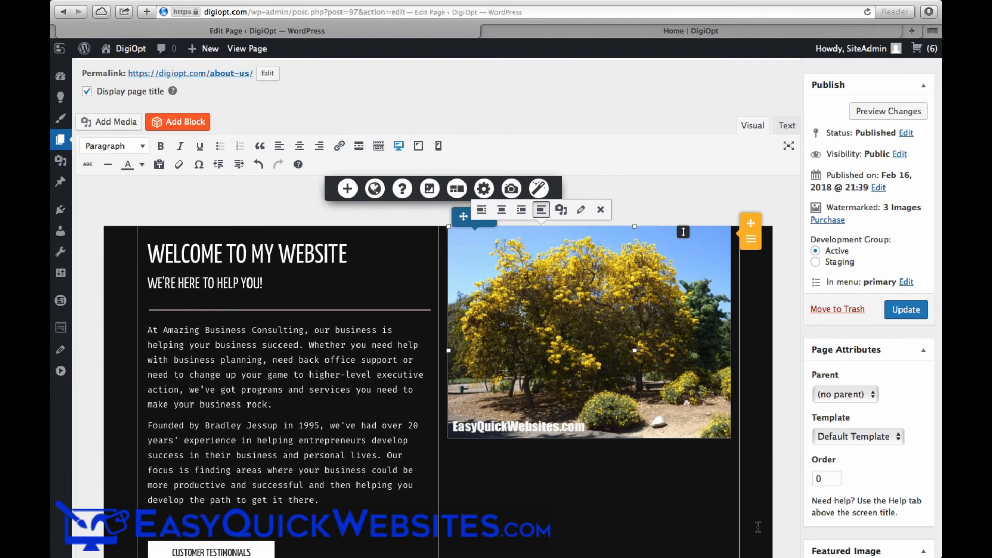
- Preview the edited About Us page, check its text and image, and update the page
left_click(878, 118)
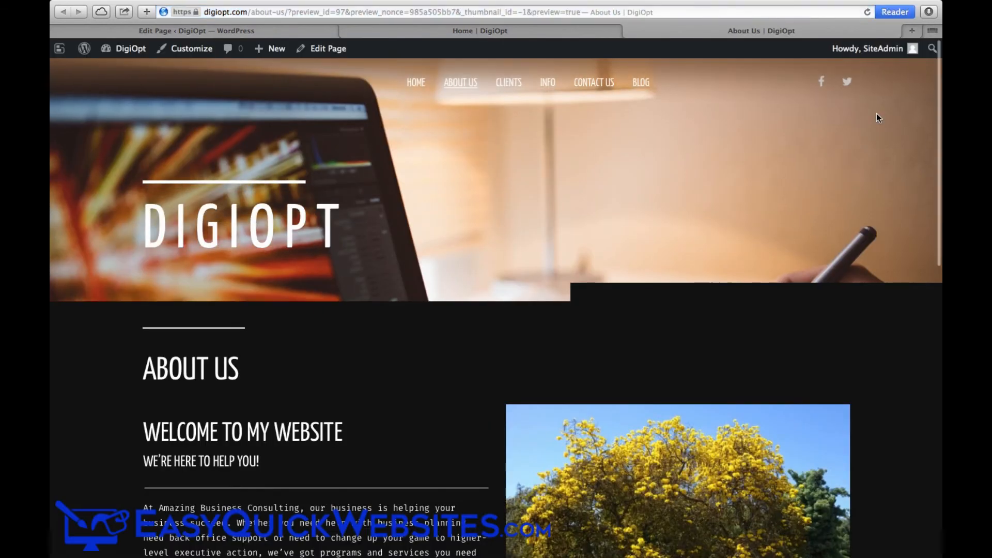
scroll(825, 274, "down", 5)
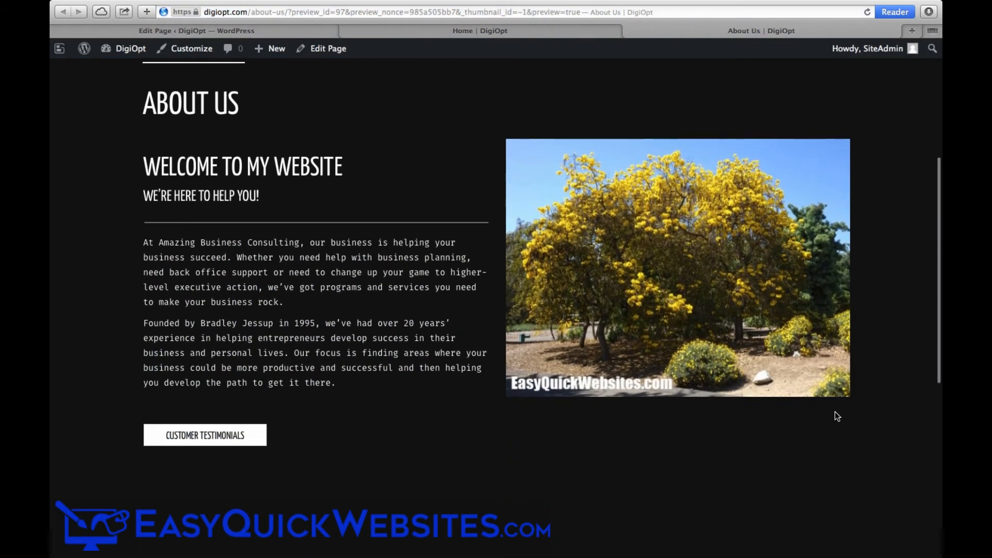
scroll(842, 453, "up", 5)
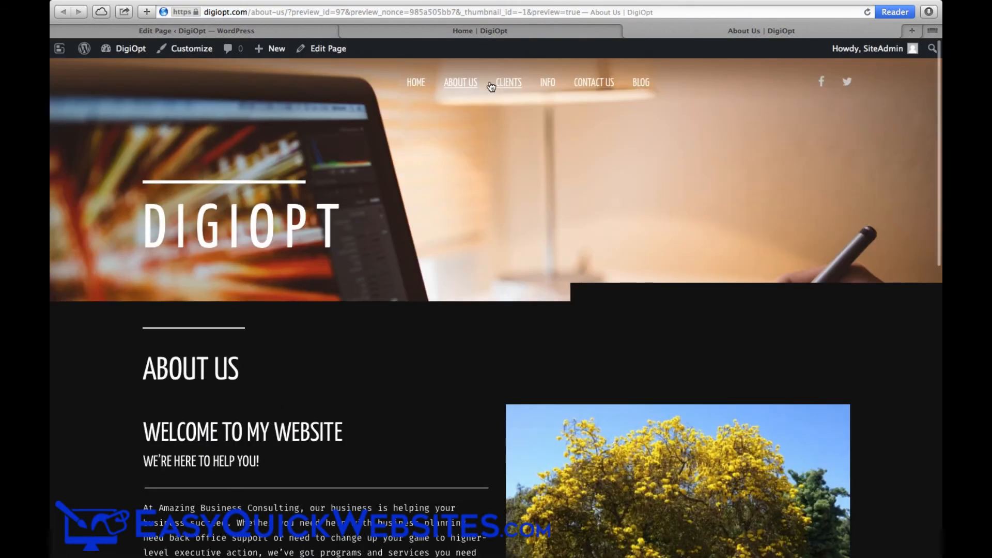
left_click(267, 32)
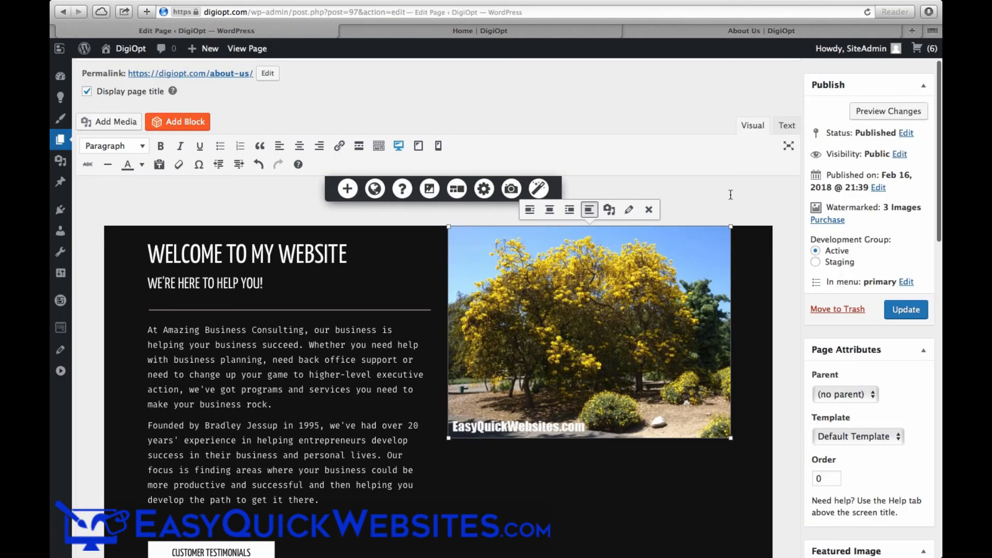
left_click(907, 310)
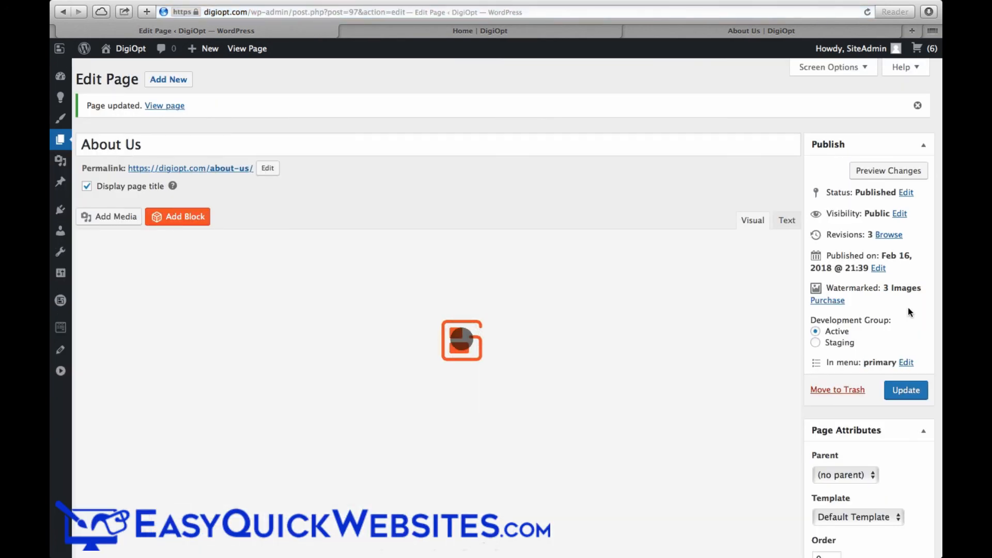
- Leave the page editor and activate the BoldGrid Backup plugin among the installed plugins
left_click(104, 52)
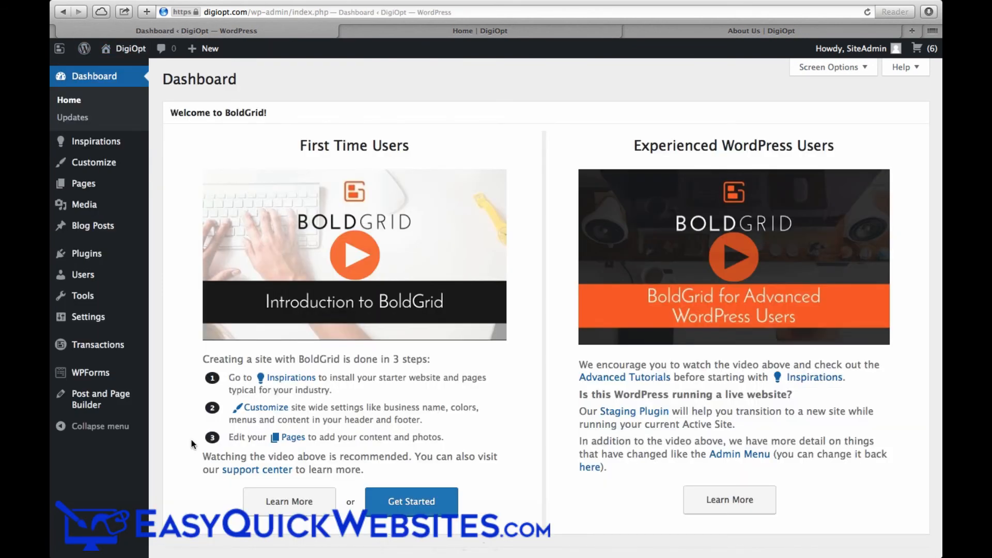
left_click(77, 258)
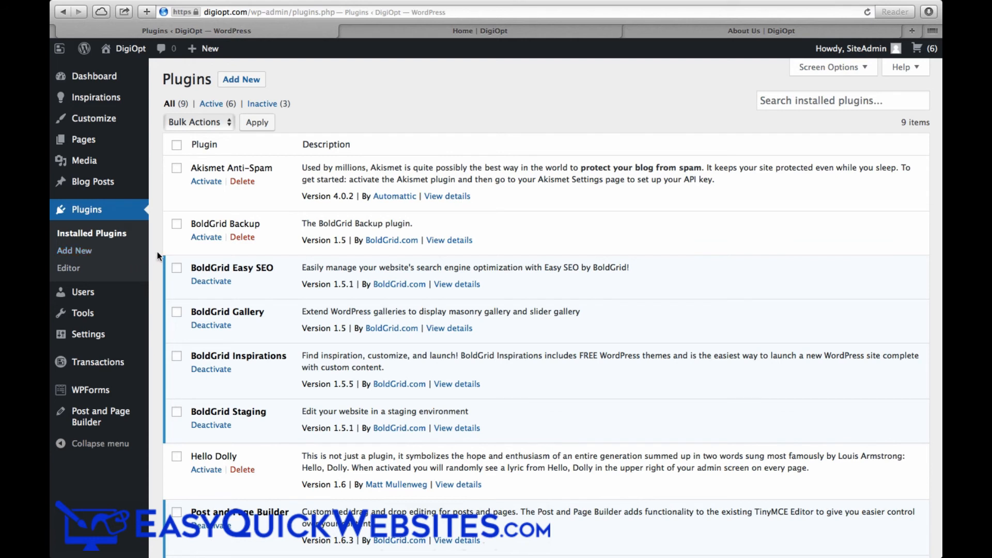
left_click(209, 241)
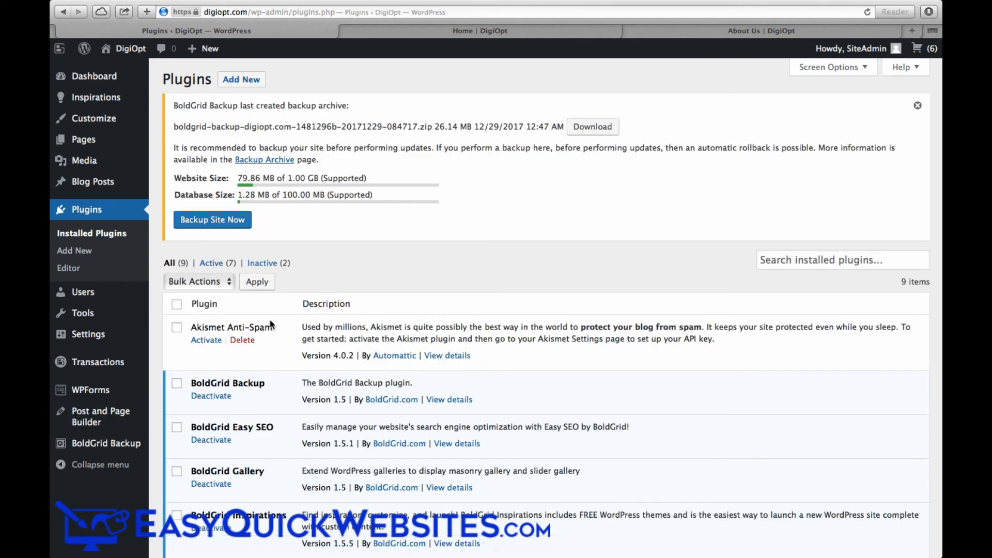
- Open the BoldGrid Backup settings and examine the backup schedule, retention, auto-update and rollback options
mouse_move(94, 421)
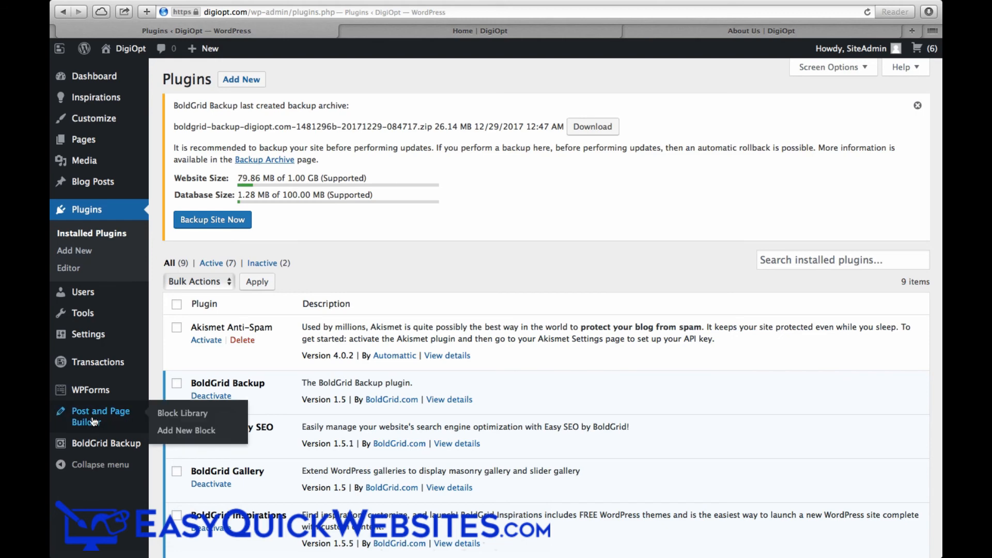
left_click(90, 449)
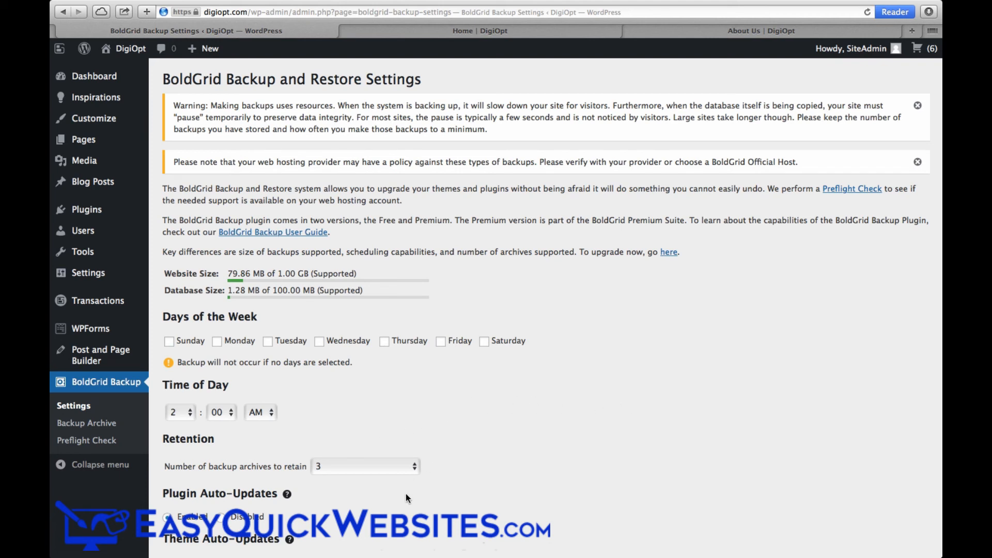
scroll(620, 396, "down", 3)
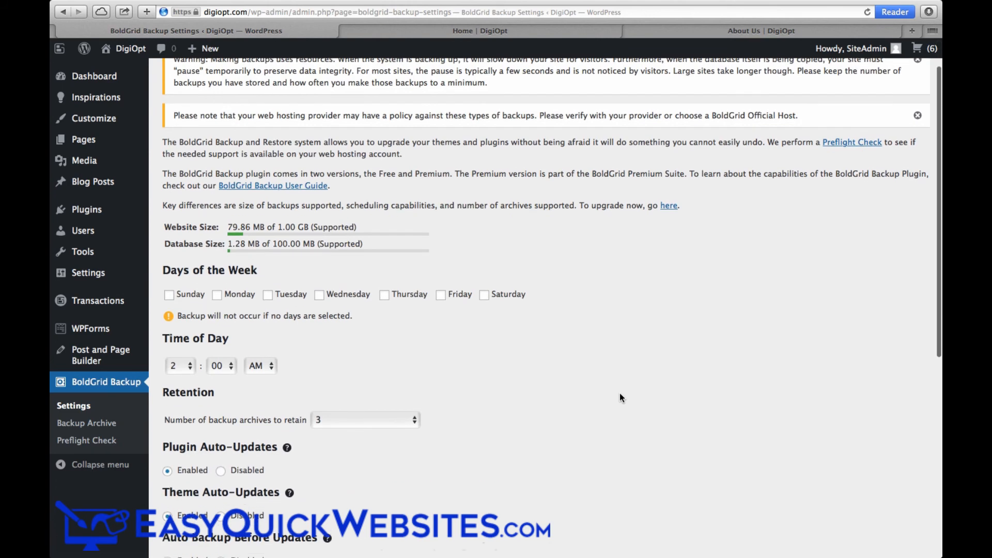
scroll(619, 397, "down", 3)
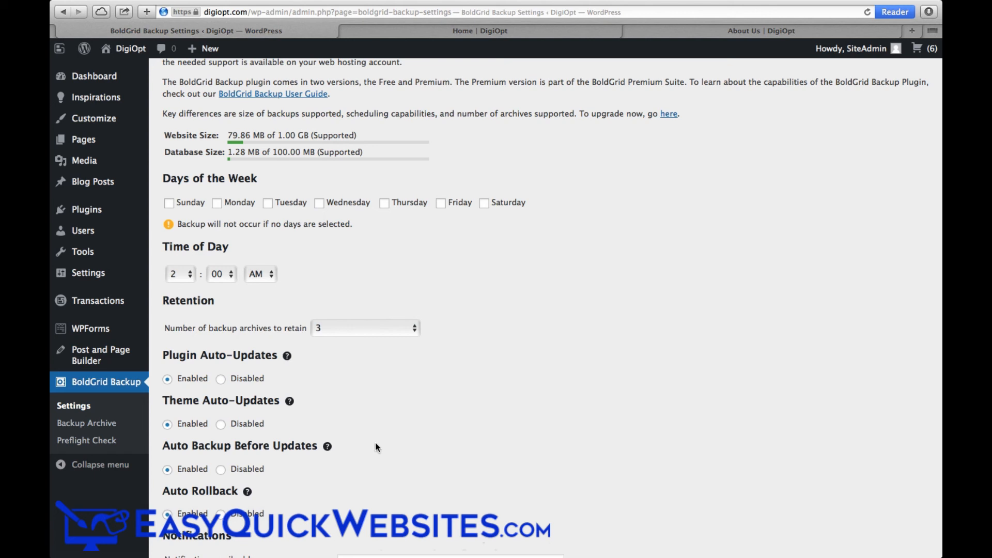
- Open the list of all pages and choose Copy to Staging for the Home front page
left_click(85, 141)
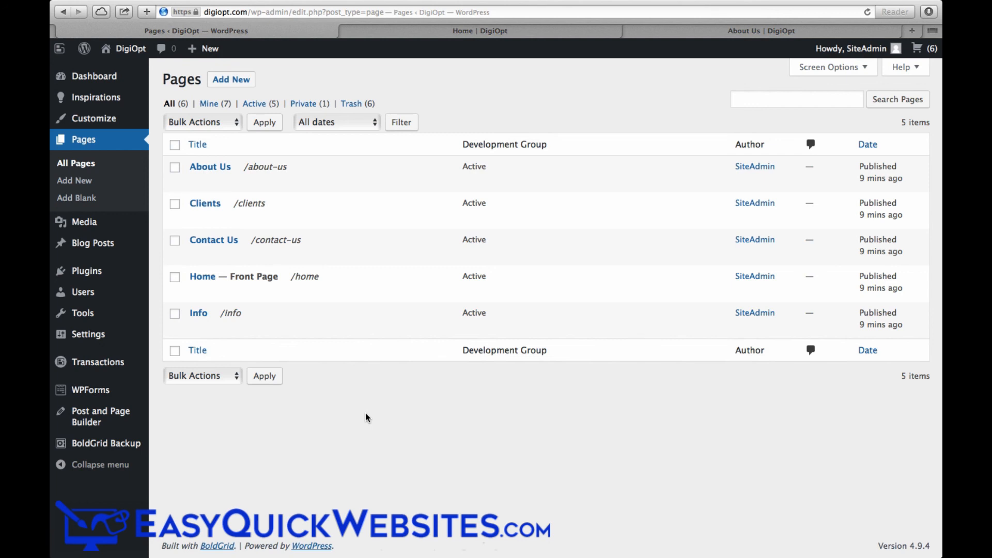
mouse_move(354, 290)
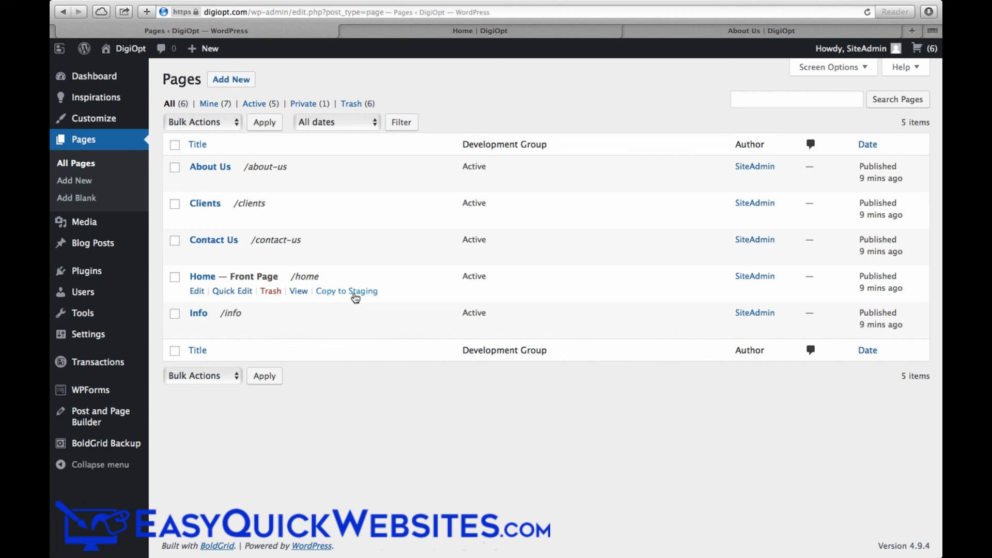
left_click(355, 292)
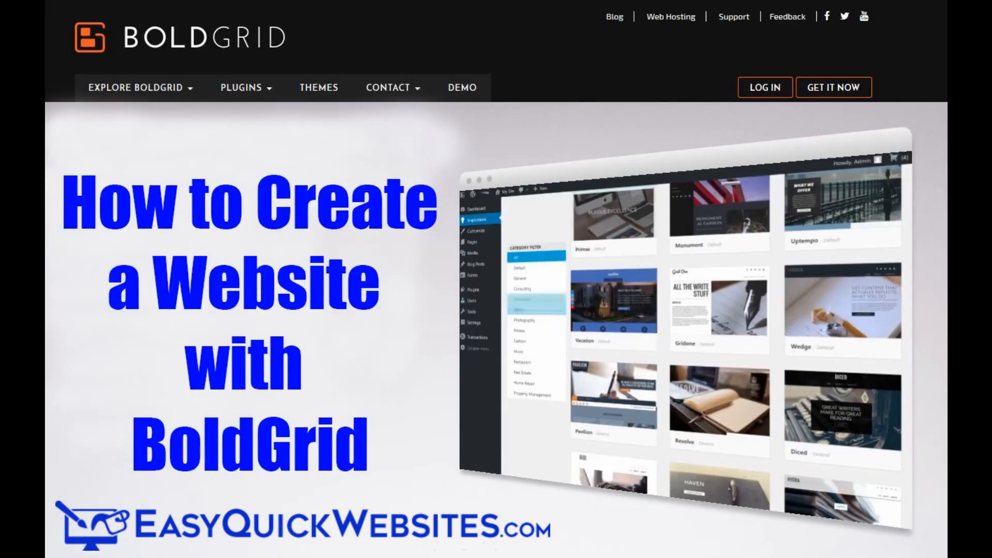